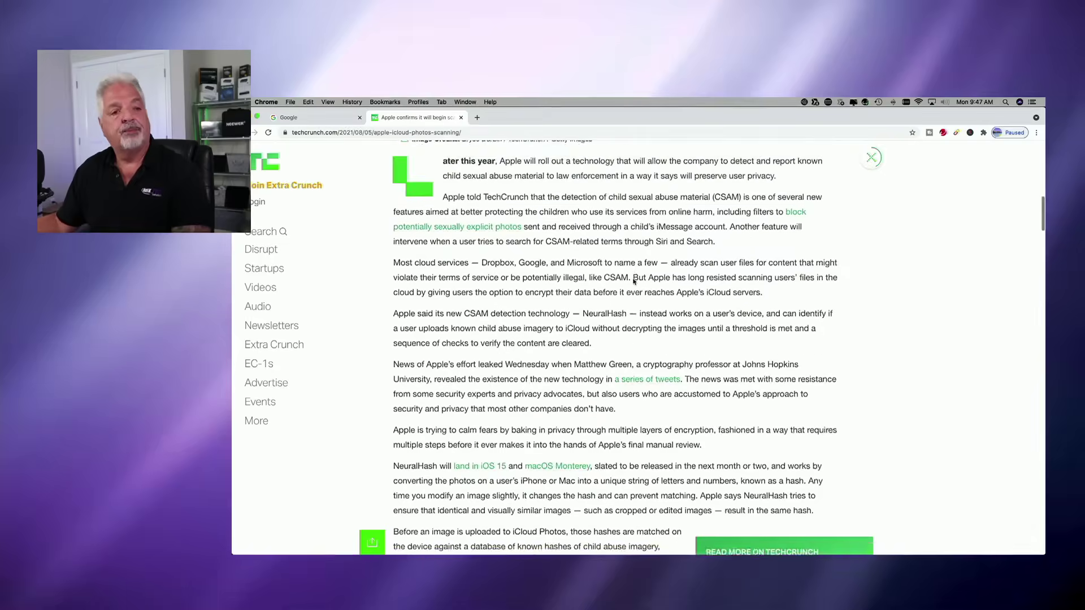
{"action": "scroll", "coordinate": [633, 281], "scroll_direction": "up", "scroll_amount": 2}
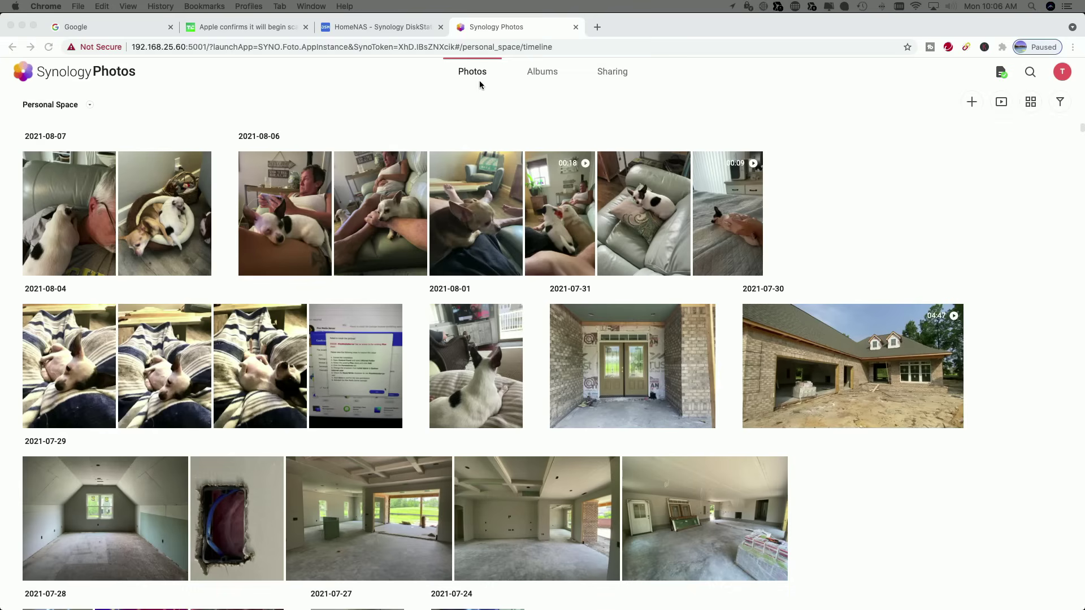
View the Albums and Sharing sections of Synology Photos and return to the Photos section
{"action": "left_click", "coordinate": [541, 73]}
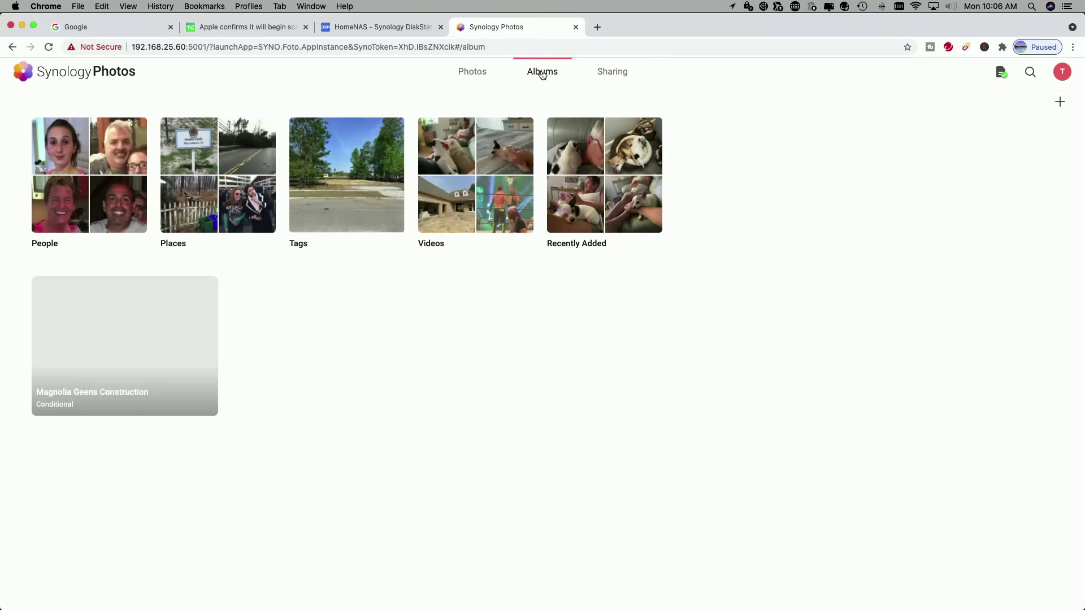
{"action": "left_click", "coordinate": [611, 72]}
{"action": "left_click", "coordinate": [472, 72]}
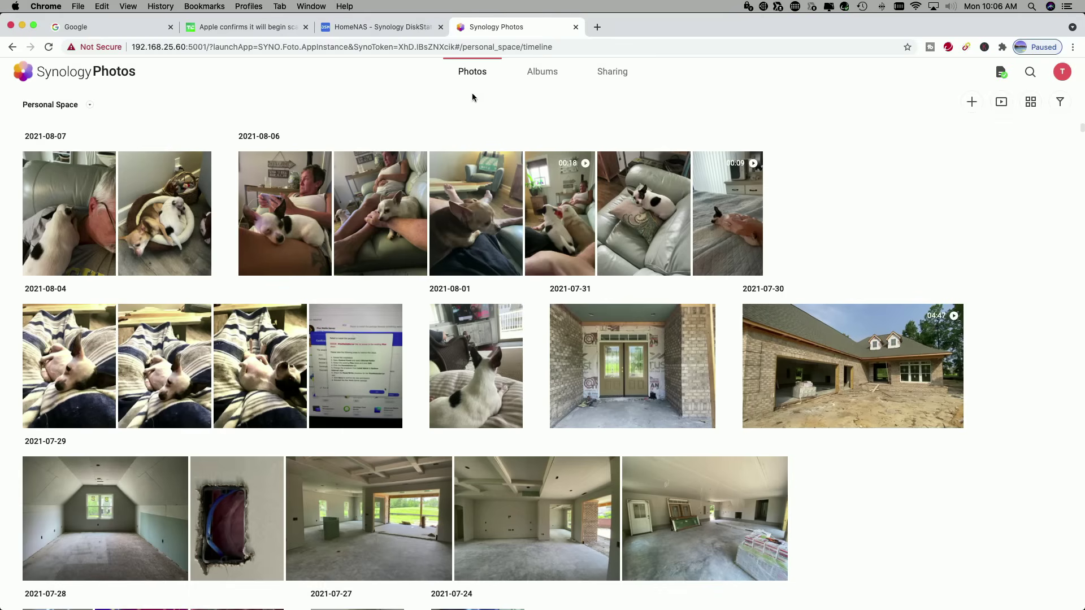
{"action": "left_click", "coordinate": [471, 77]}
Switch the photo view to Shared Space and back to Personal Space
{"action": "left_click", "coordinate": [90, 108]}
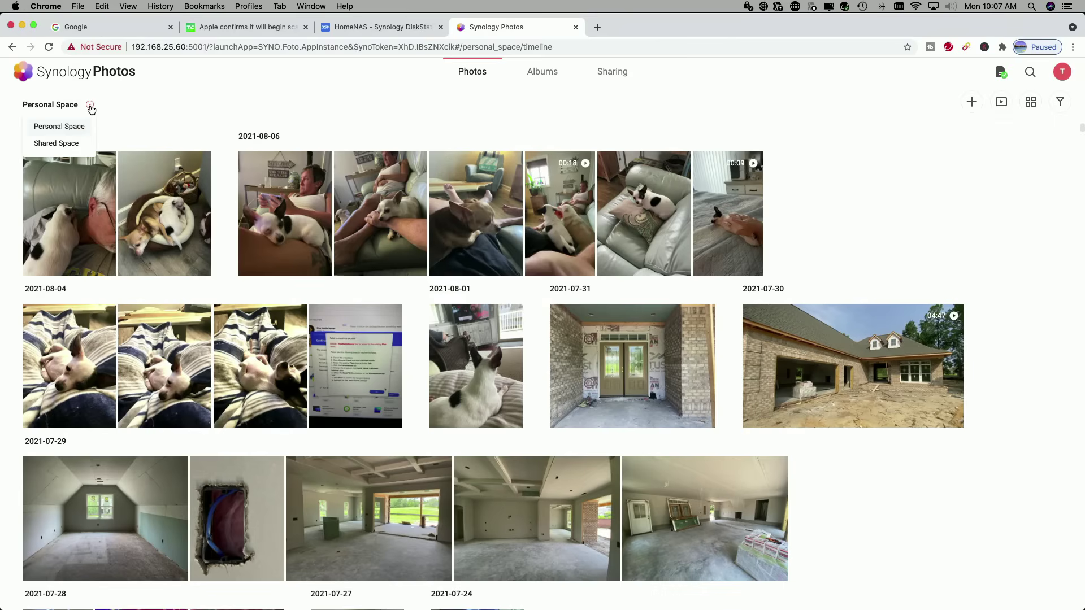
{"action": "left_click", "coordinate": [59, 145]}
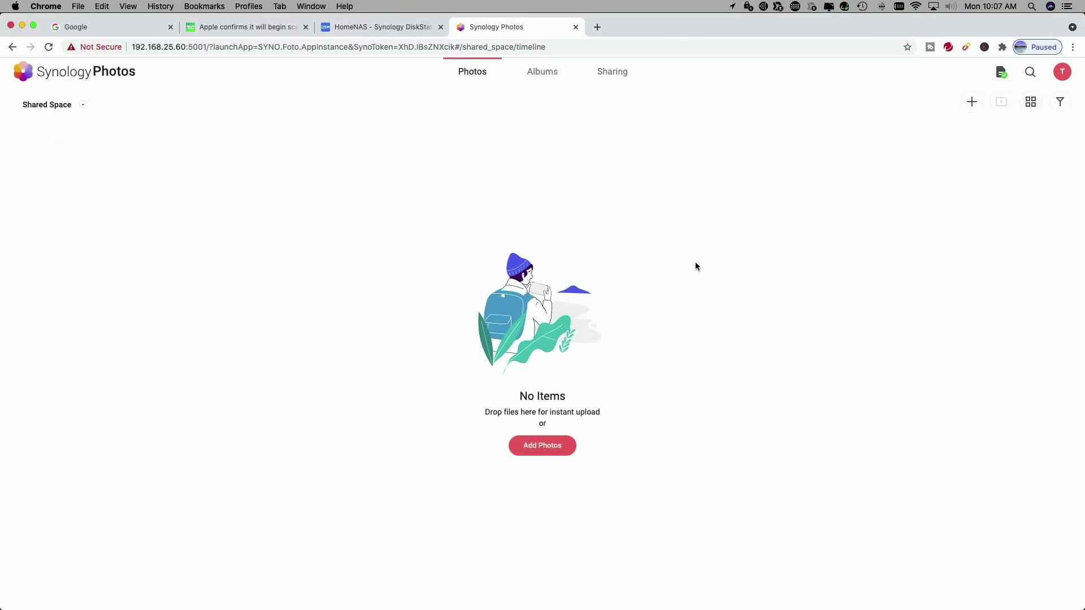
{"action": "left_click", "coordinate": [82, 105]}
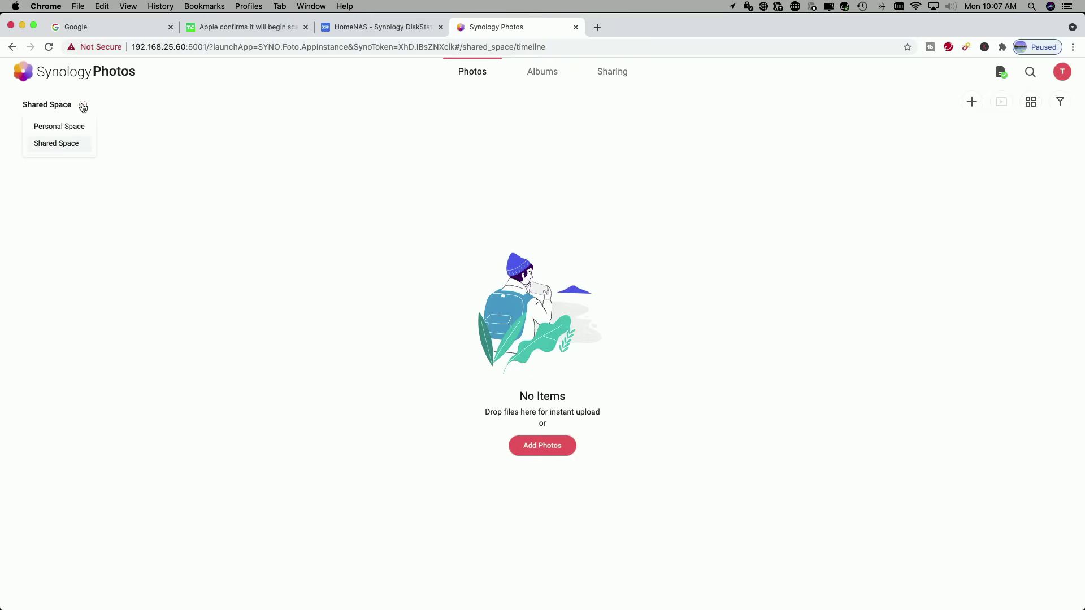
{"action": "left_click", "coordinate": [54, 129]}
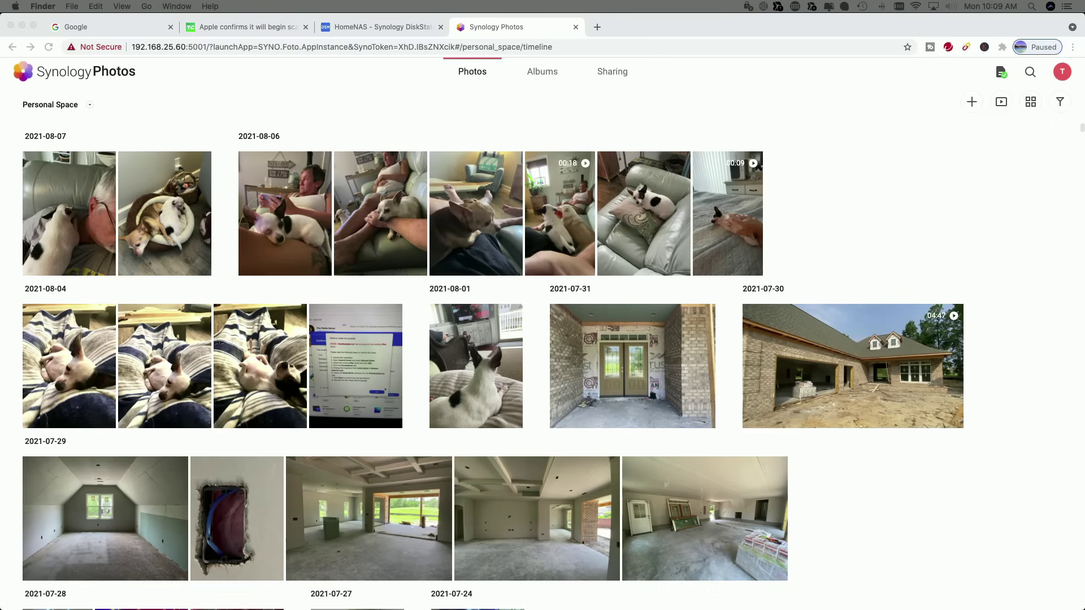
Upload IMG_2636.jpg from the Desktop folder to Personal Space and clear the completed background tasks
{"action": "left_click_drag", "start_coordinate": [983, 565], "coordinate": [558, 383]}
{"action": "left_click", "coordinate": [961, 116]}
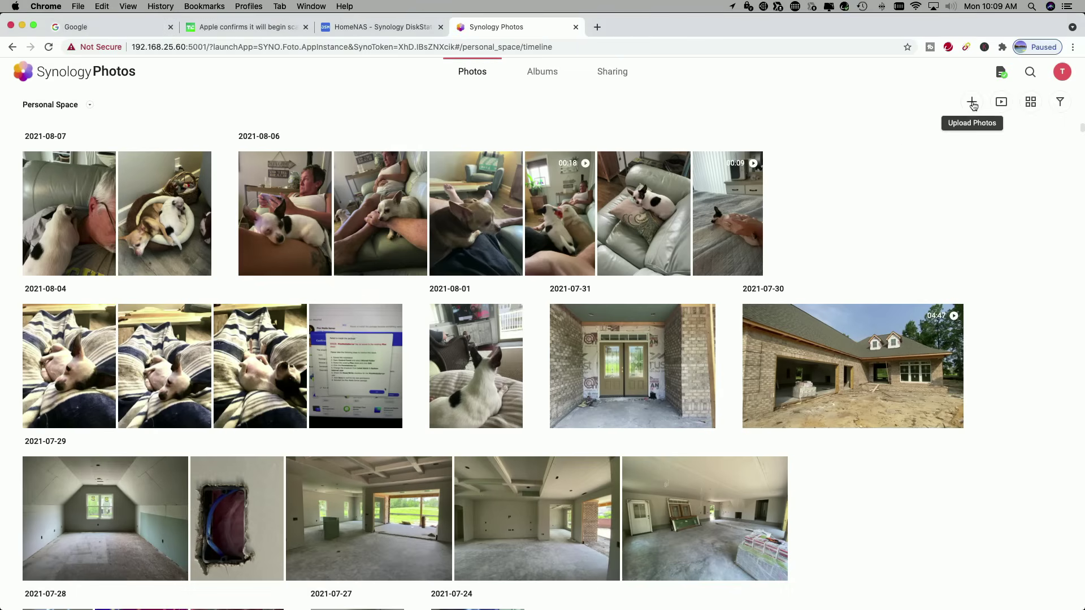
{"action": "left_click", "coordinate": [972, 102]}
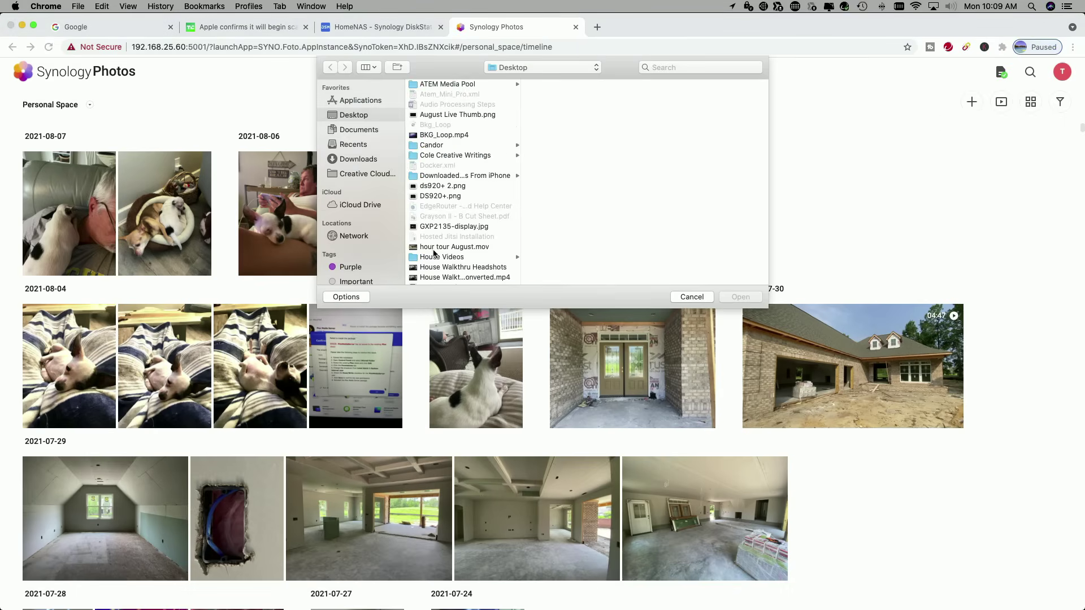
{"action": "scroll", "coordinate": [473, 247], "scroll_direction": "down", "scroll_amount": 4}
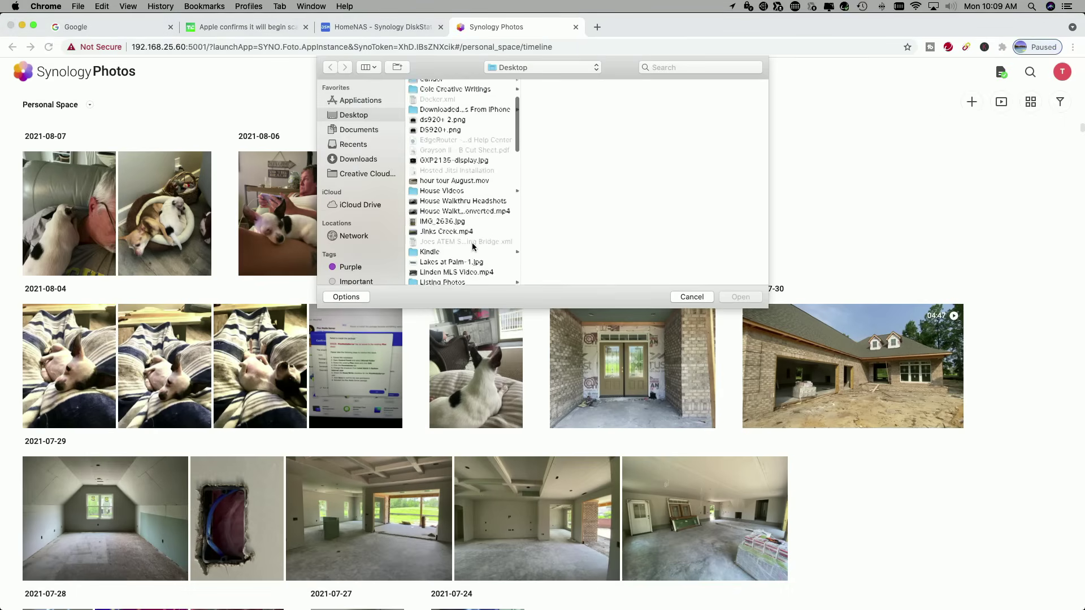
{"action": "left_click", "coordinate": [452, 242]}
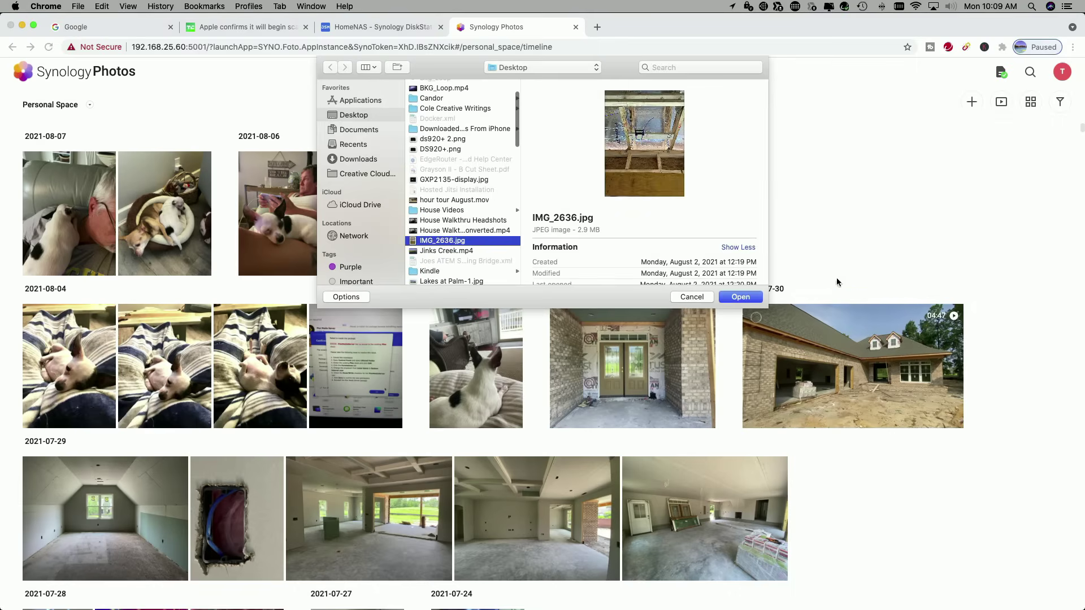
{"action": "left_click", "coordinate": [749, 292]}
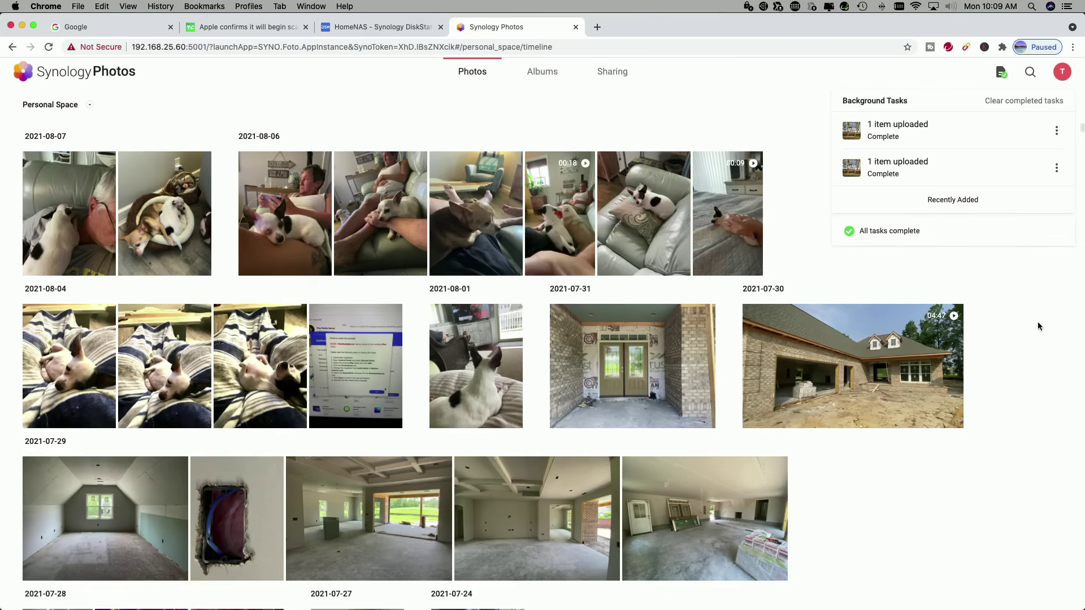
{"action": "left_click", "coordinate": [1024, 100]}
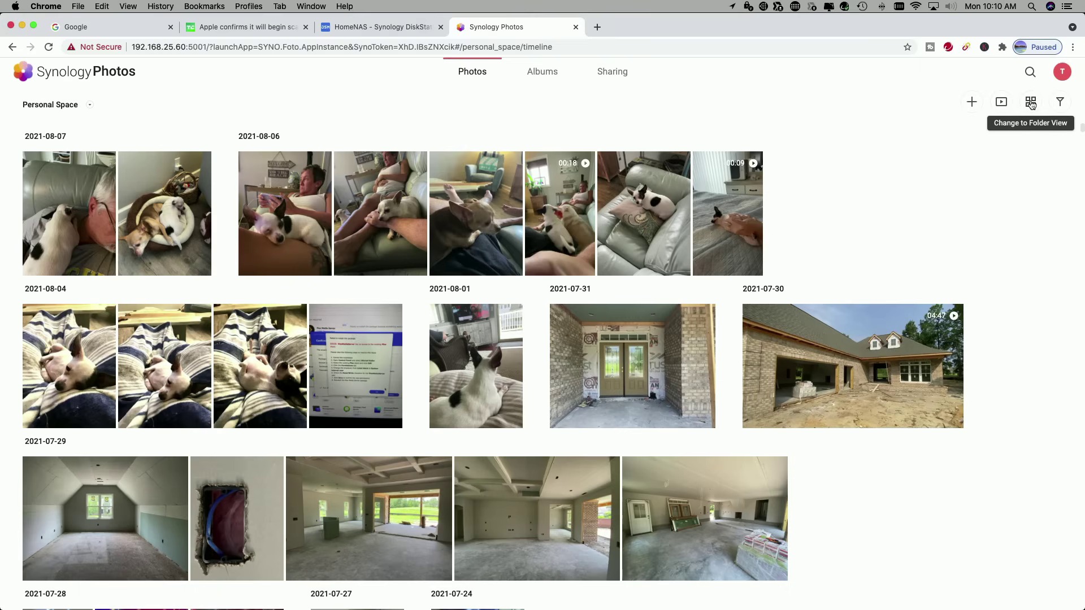
Change to folder view and open the iPhone 11 folder inside MobileBackup
{"action": "left_click", "coordinate": [1030, 103]}
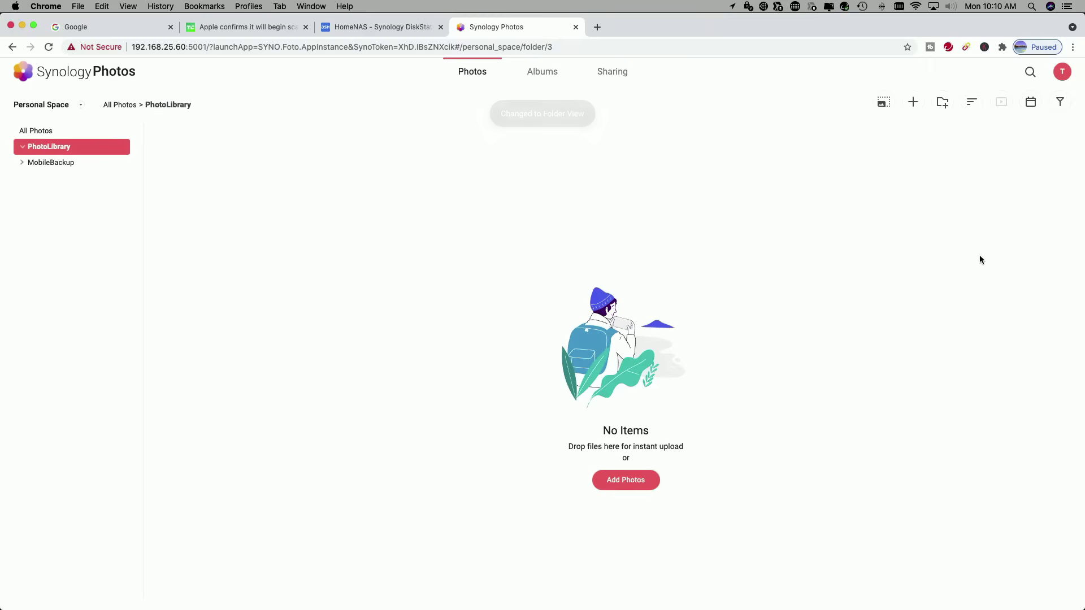
{"action": "left_click", "coordinate": [39, 164]}
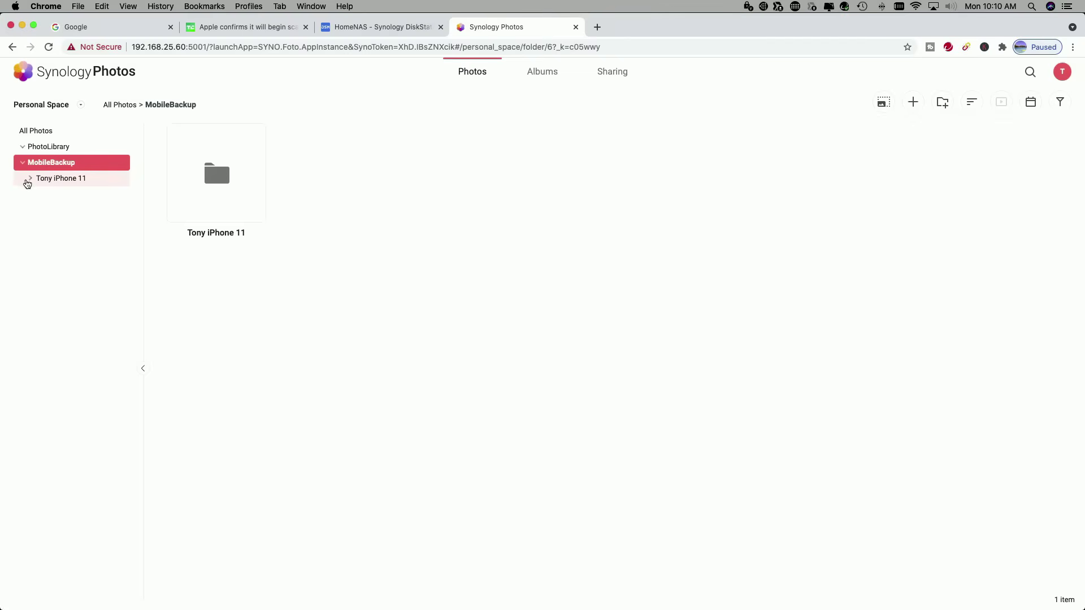
{"action": "left_click", "coordinate": [40, 179]}
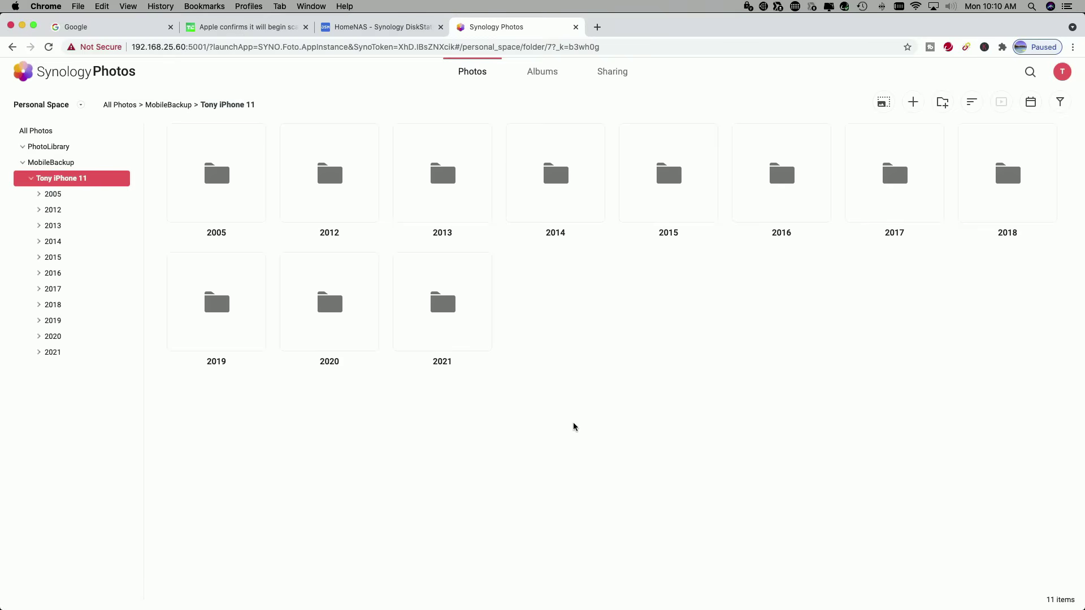
Open the 07 folder under PhotoLibrary > 2021 to view the uploaded photo
{"action": "left_click", "coordinate": [37, 150]}
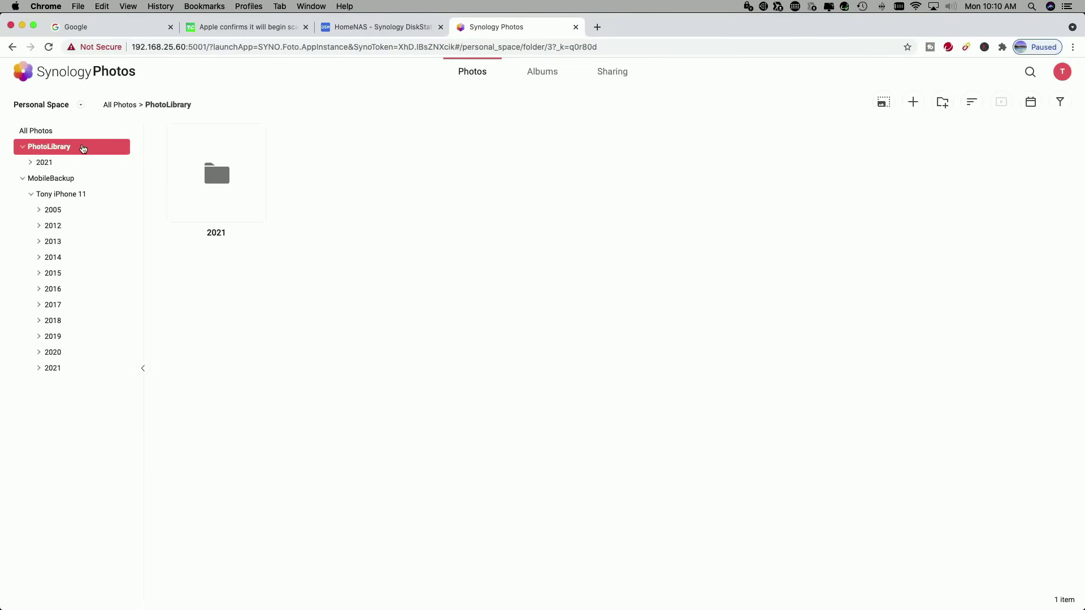
{"action": "left_click_drag", "start_coordinate": [158, 167], "coordinate": [33, 165]}
{"action": "left_click", "coordinate": [31, 163]}
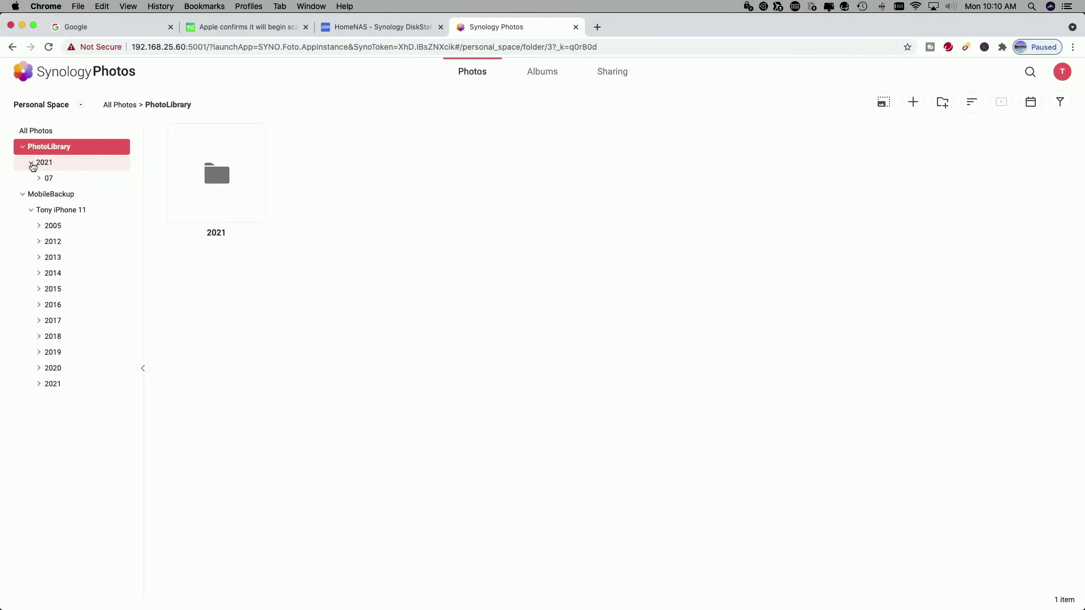
{"action": "left_click", "coordinate": [50, 178]}
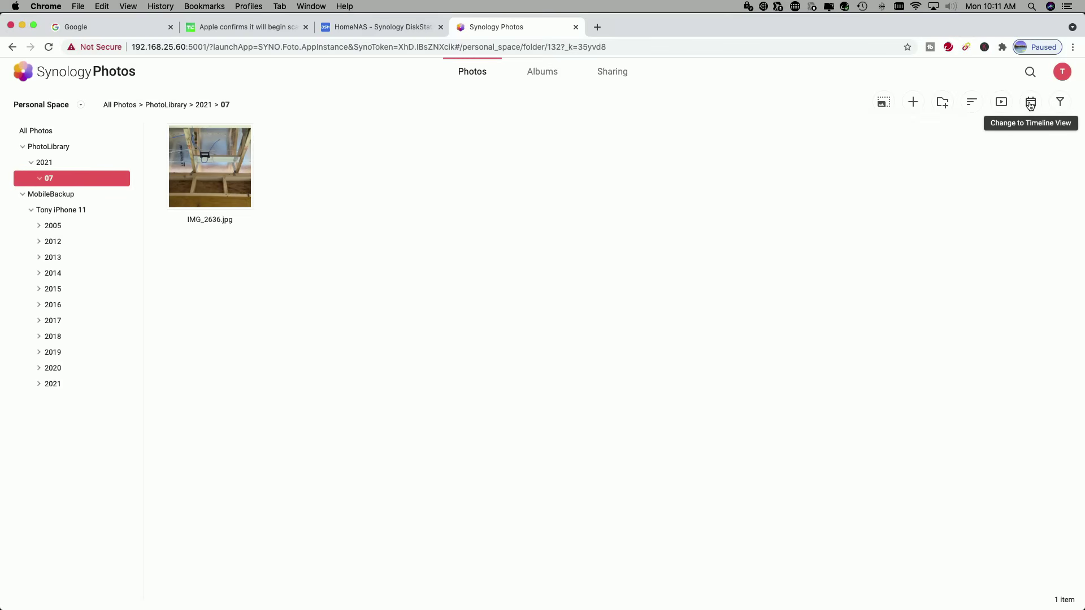
Change back to timeline view and jump to 2017 along the year scale
{"action": "left_click", "coordinate": [1030, 104]}
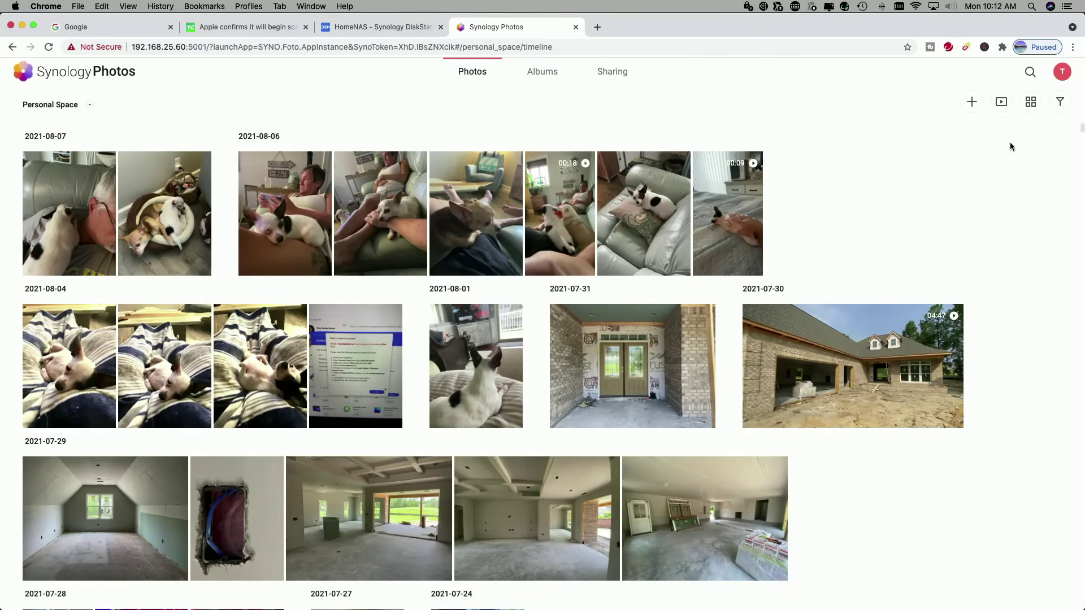
{"action": "mouse_move", "coordinate": [1075, 149]}
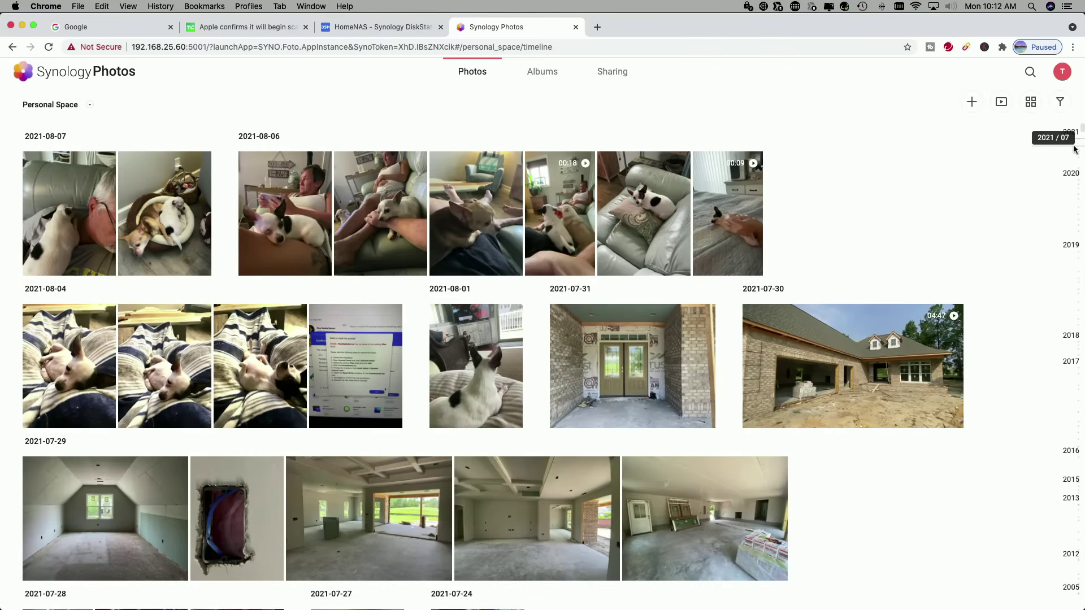
{"action": "left_click", "coordinate": [1078, 364]}
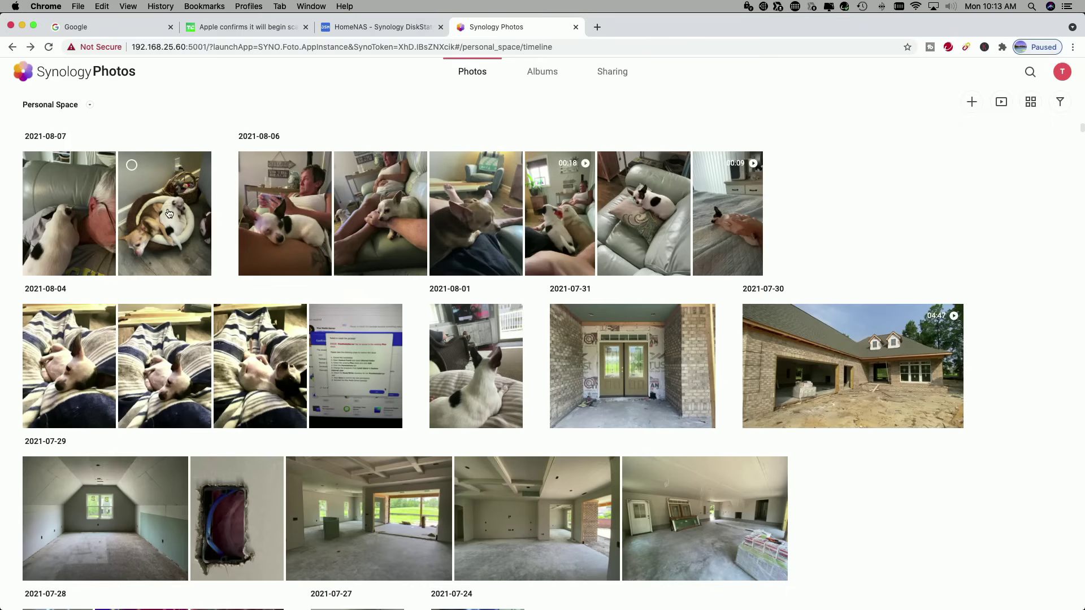
Open the 2021-08-07 photo of the two dogs, examine its share link privacy and invitee permission options, and cancel sharing
{"action": "left_click", "coordinate": [168, 213]}
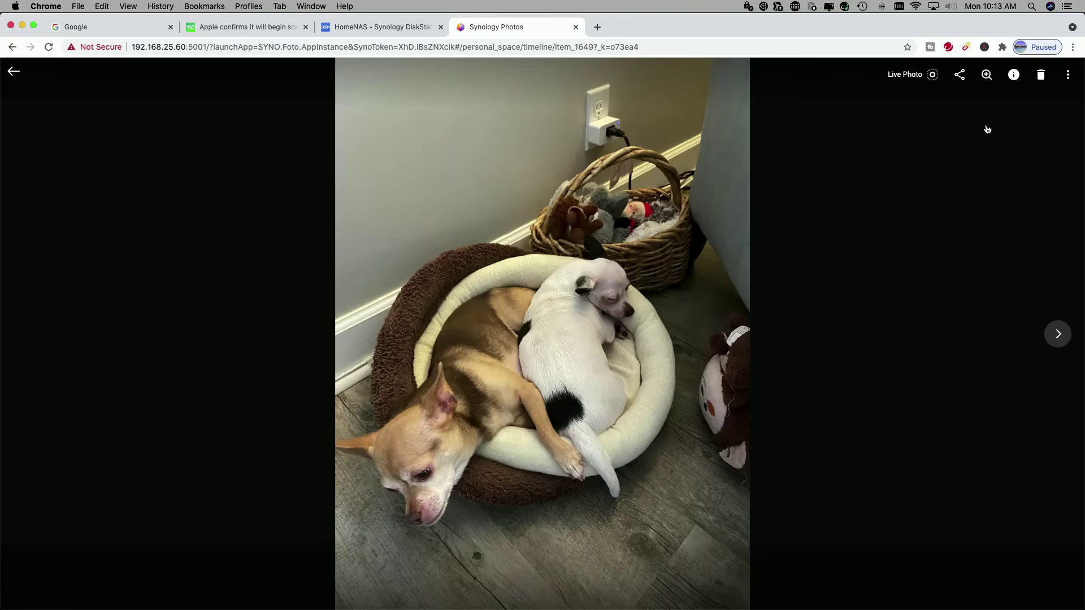
{"action": "left_click", "coordinate": [960, 75]}
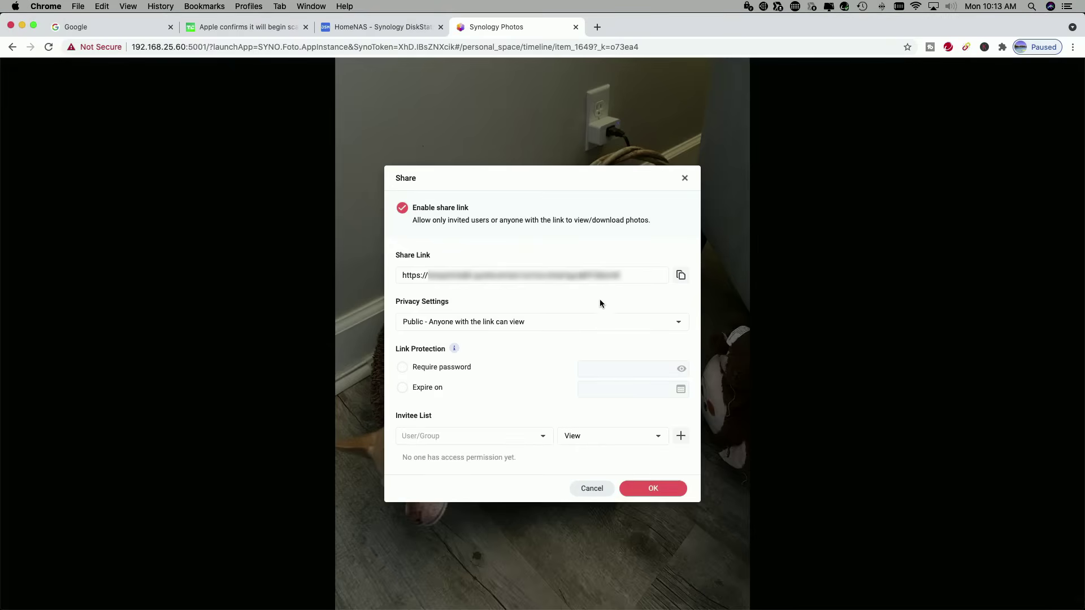
{"action": "left_click", "coordinate": [680, 323]}
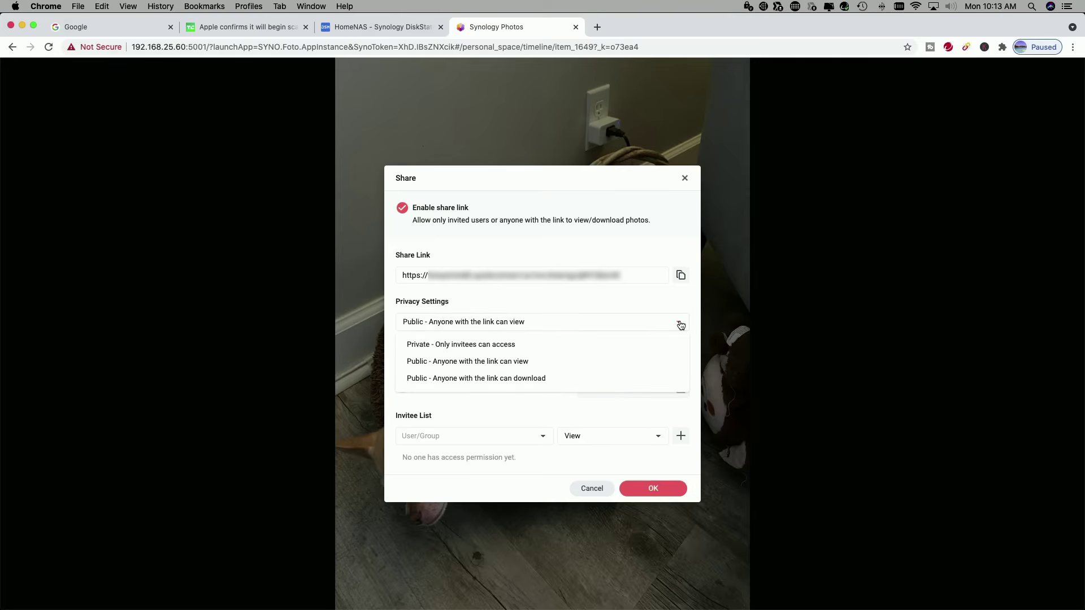
{"action": "left_click", "coordinate": [650, 297]}
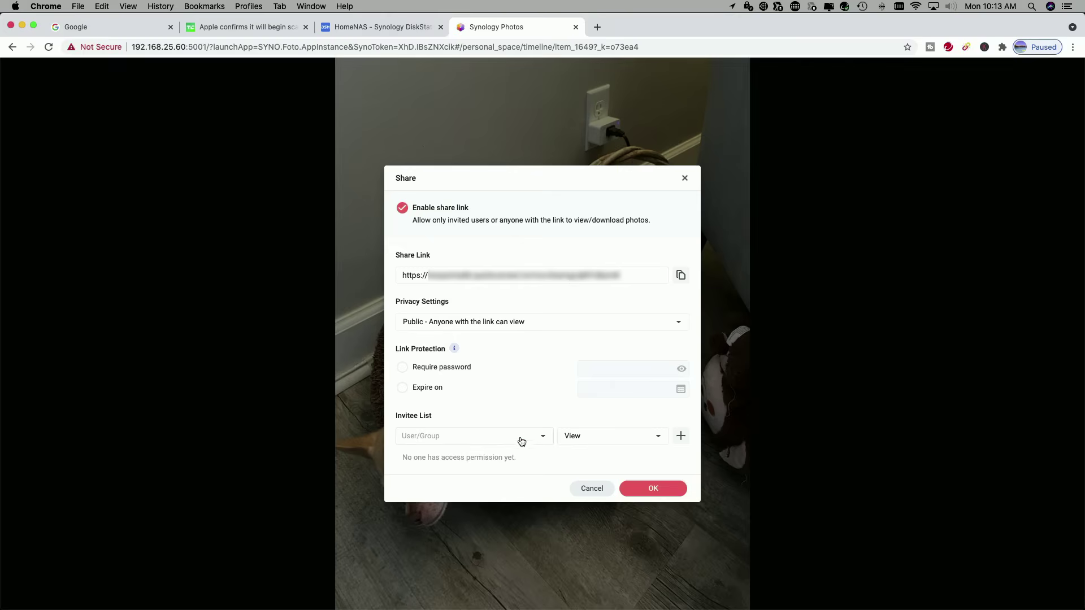
{"action": "left_click", "coordinate": [659, 440]}
{"action": "left_click", "coordinate": [658, 440]}
{"action": "left_click", "coordinate": [593, 488]}
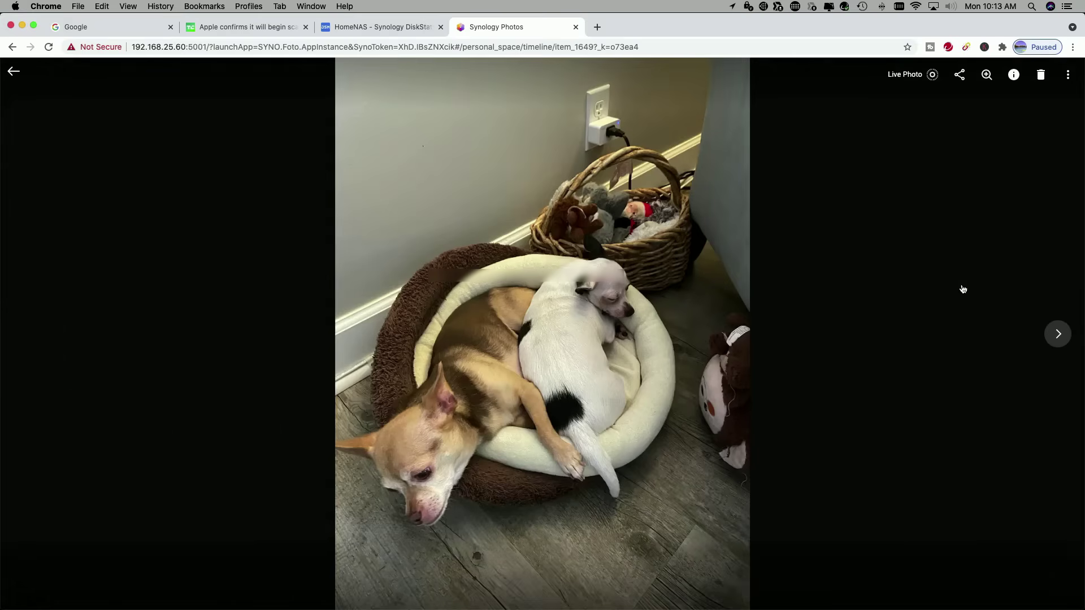
Zoom the dog photo in to 128% and back out to full view
{"action": "mouse_move", "coordinate": [988, 77]}
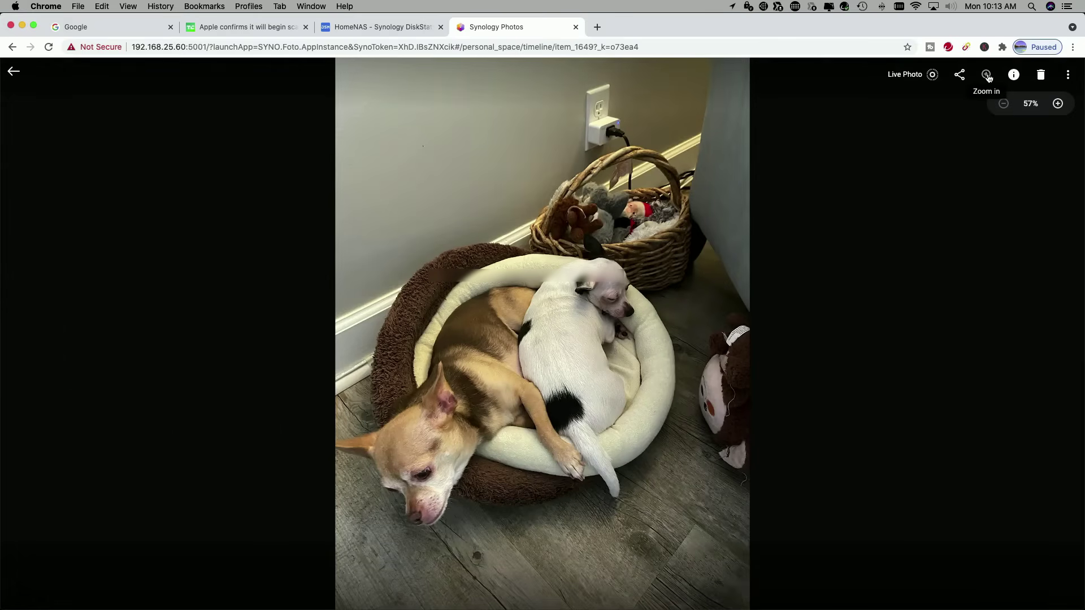
{"action": "left_click", "coordinate": [1057, 104]}
{"action": "left_click", "coordinate": [1057, 104]}
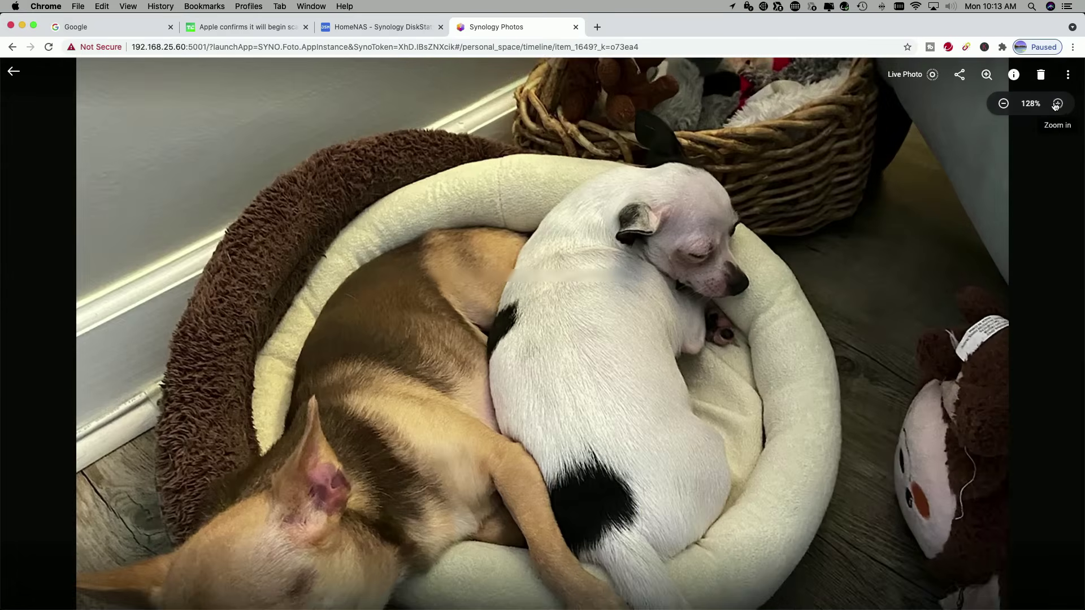
{"action": "left_click", "coordinate": [1003, 104]}
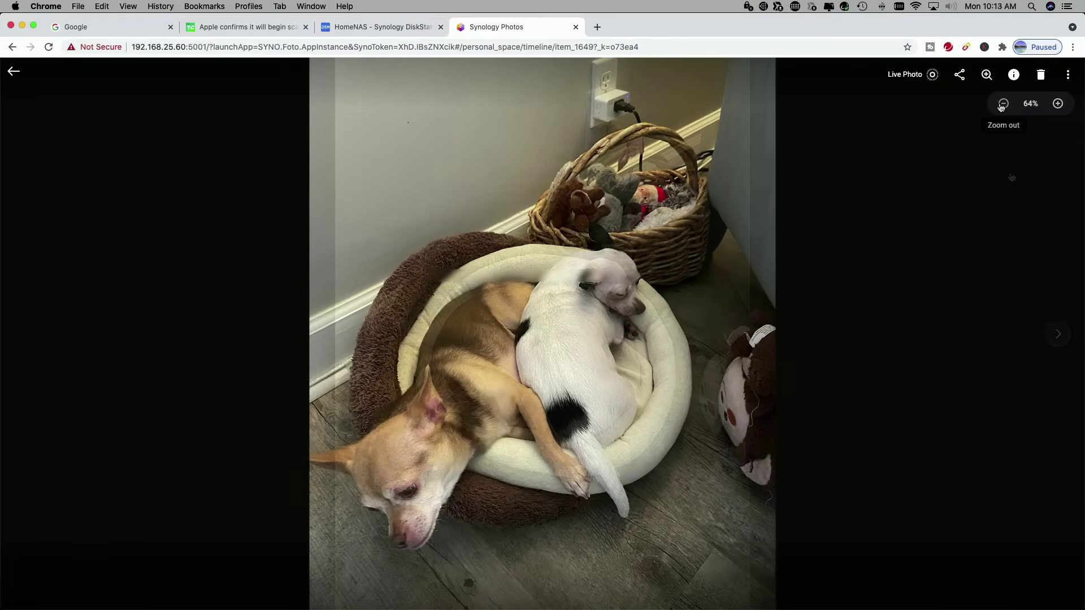
{"action": "left_click", "coordinate": [1002, 104]}
Examine the dog photo's general information and additional camera details, and close the information pane
{"action": "left_click", "coordinate": [1013, 75]}
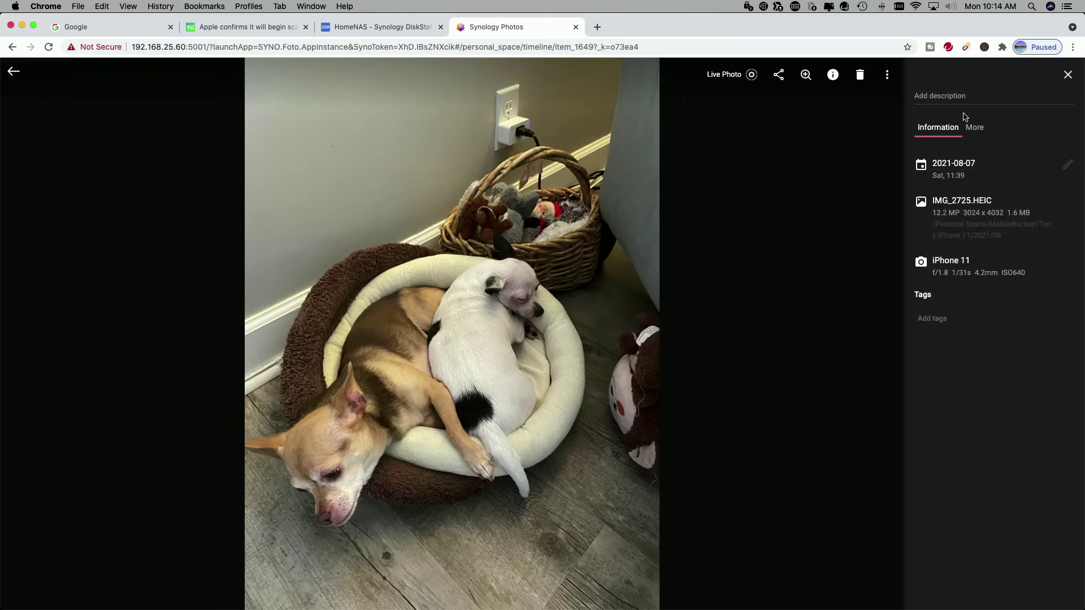
{"action": "left_click", "coordinate": [974, 129]}
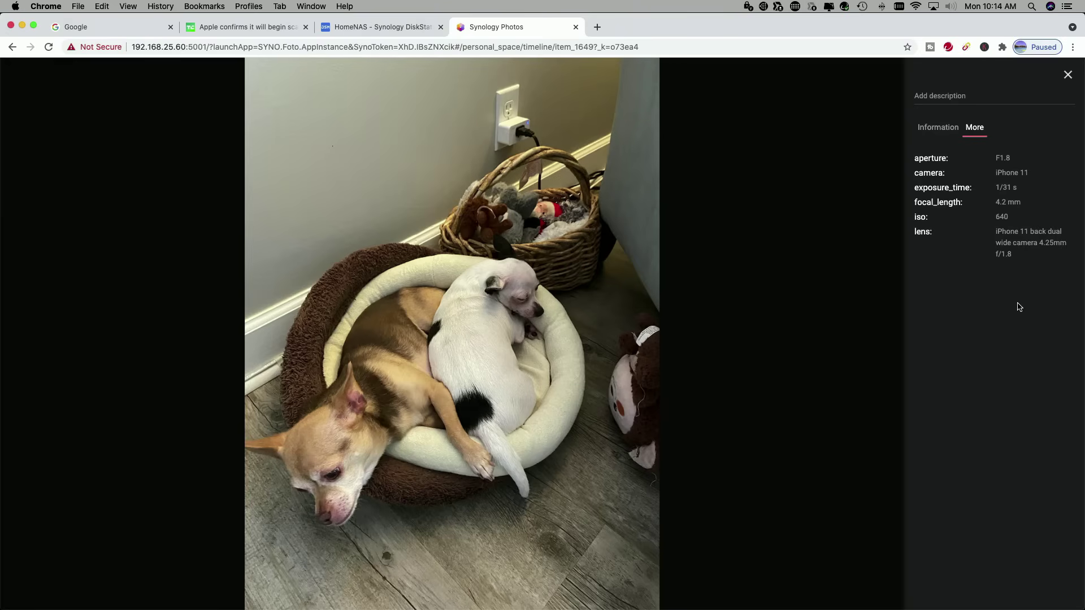
{"action": "left_click", "coordinate": [1067, 75]}
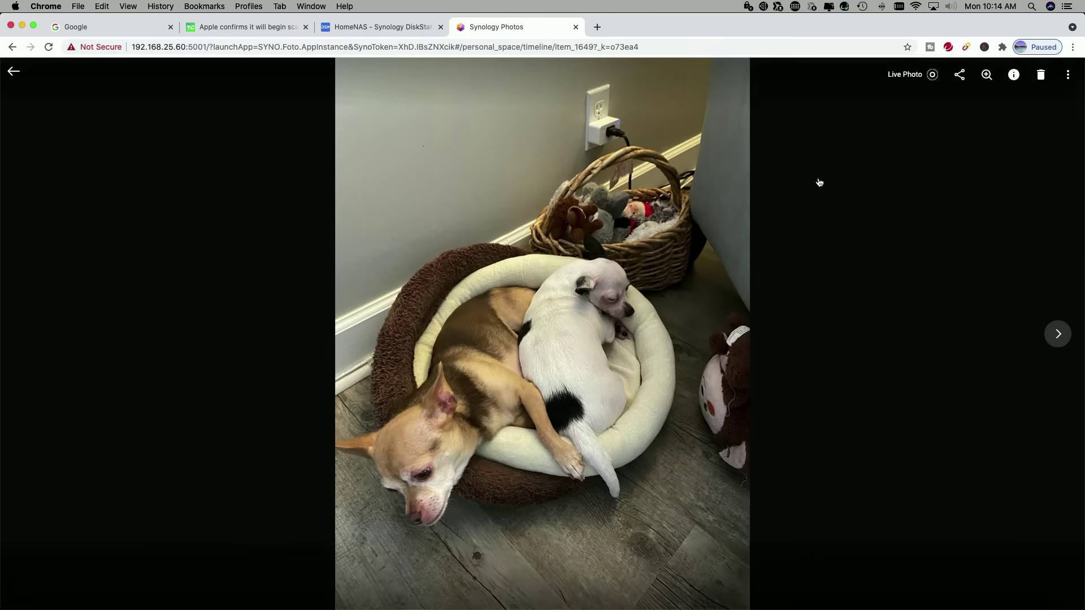
Add a new tag "Alice" to the 2021-08-07 photo of the two dogs and return to the timeline
{"action": "left_click", "coordinate": [1068, 75]}
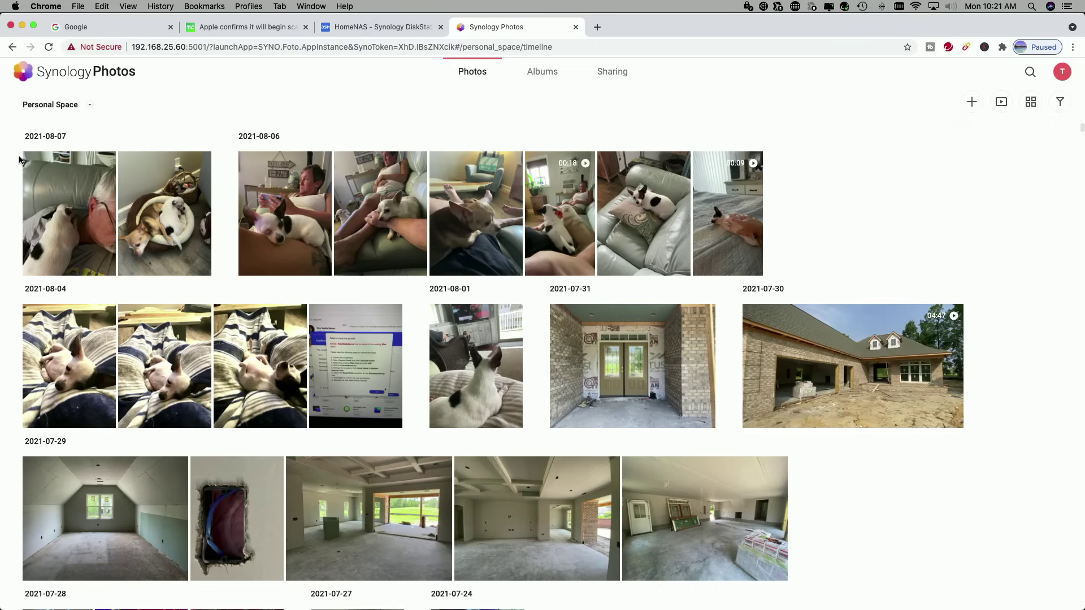
{"action": "left_click", "coordinate": [159, 212]}
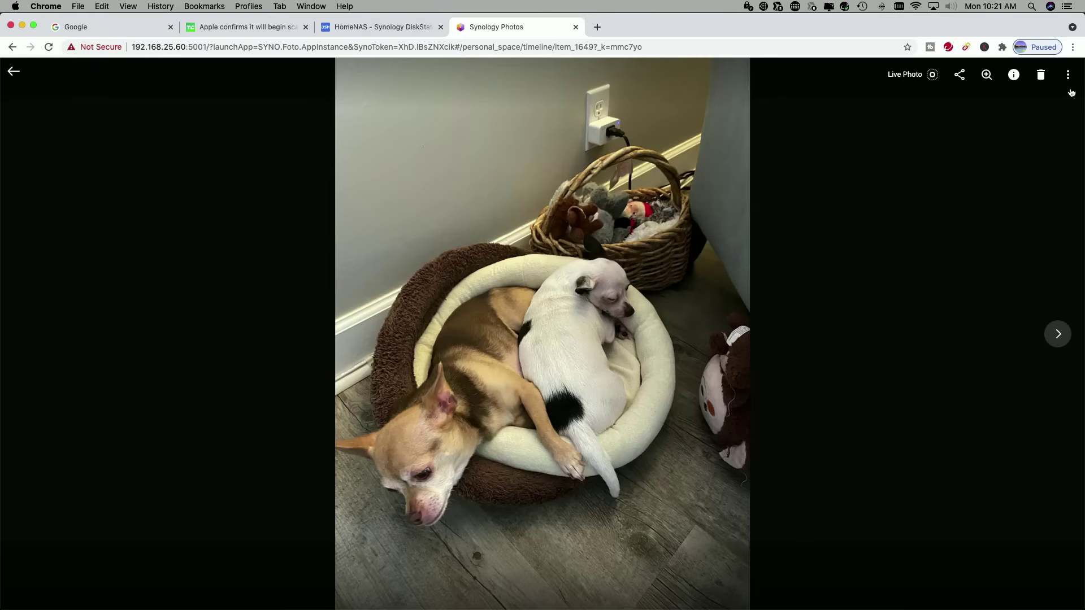
{"action": "left_click", "coordinate": [1013, 76]}
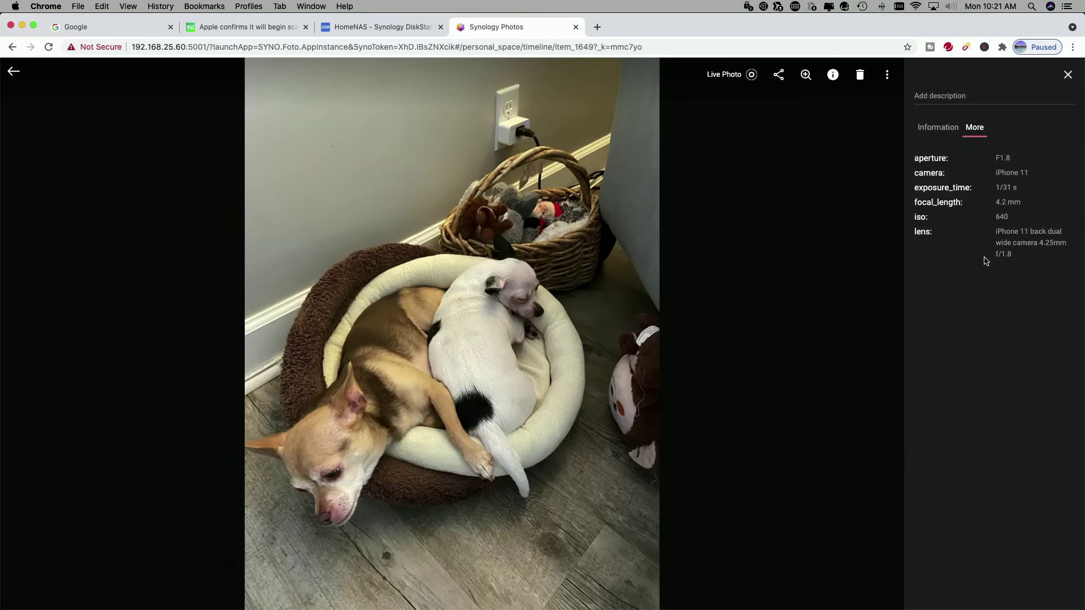
{"action": "left_click", "coordinate": [936, 128]}
{"action": "left_click", "coordinate": [942, 317]}
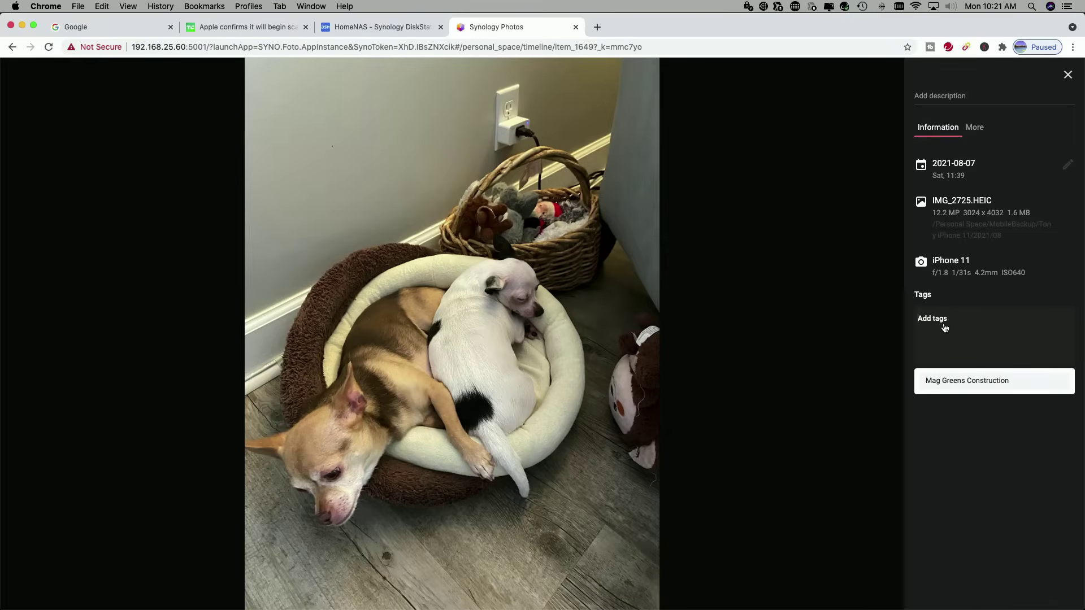
{"action": "type", "text": "Alice"}
{"action": "left_click", "coordinate": [954, 382]}
{"action": "mouse_move", "coordinate": [560, 347]}
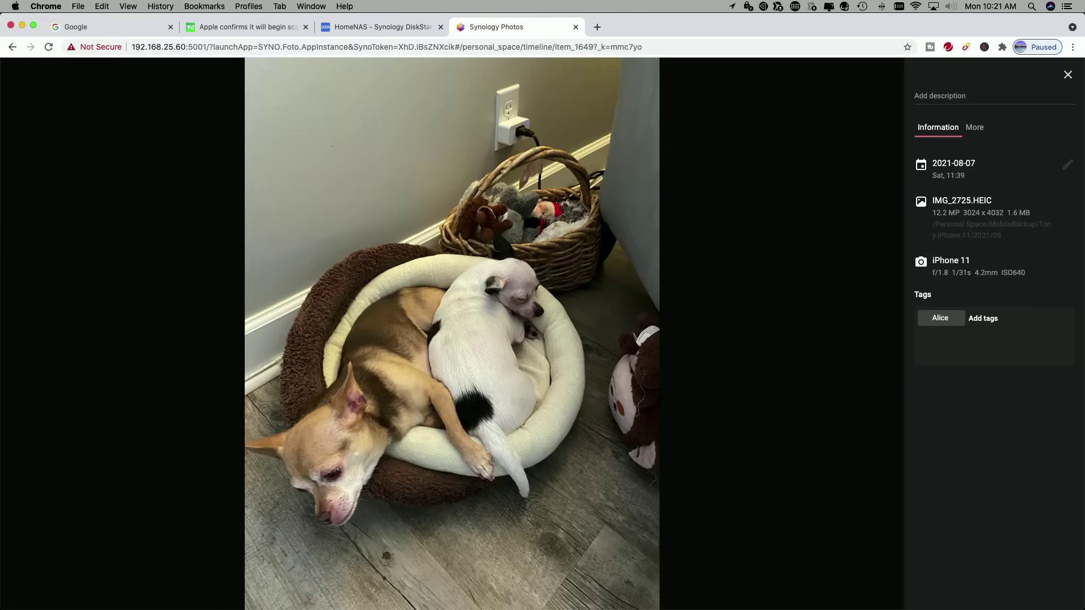
{"action": "mouse_move", "coordinate": [729, 89]}
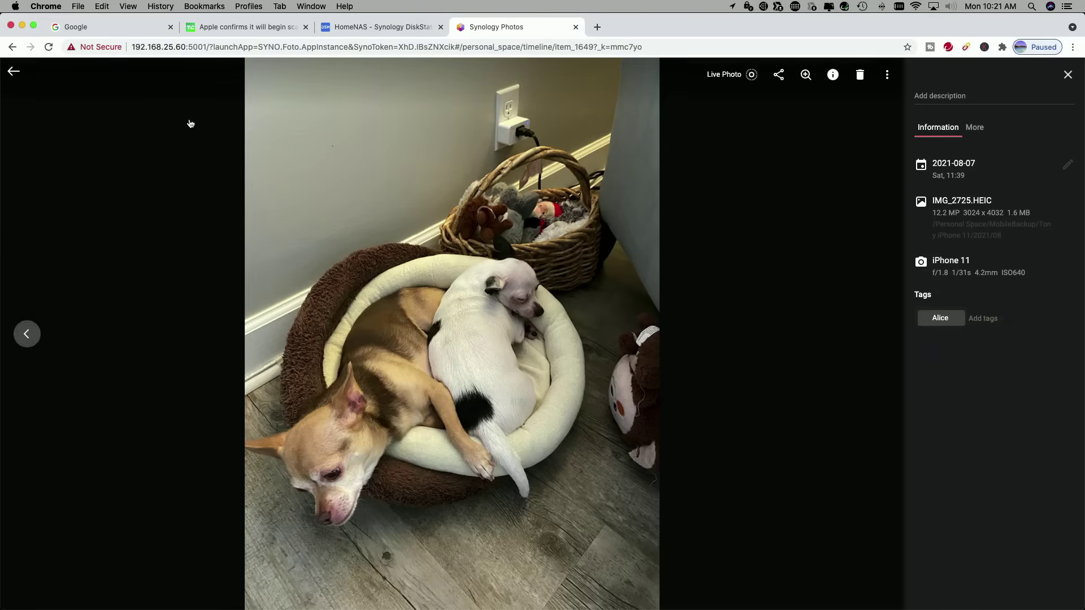
{"action": "left_click", "coordinate": [13, 68]}
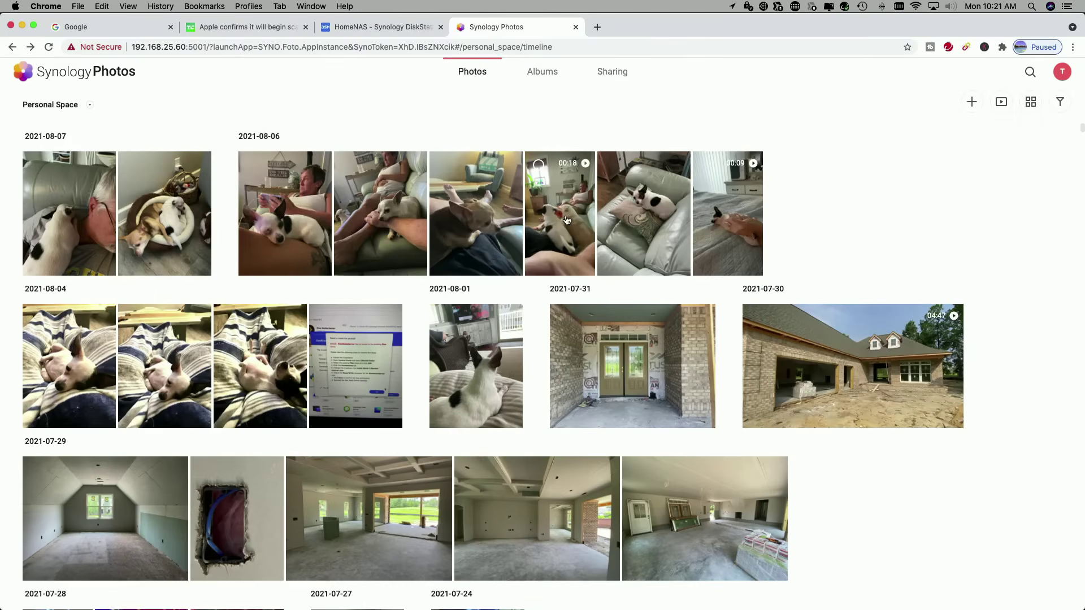
Apply the existing Alice tag to the 2021-08-06 photo of the dog lying on the pillow
{"action": "left_click", "coordinate": [654, 217]}
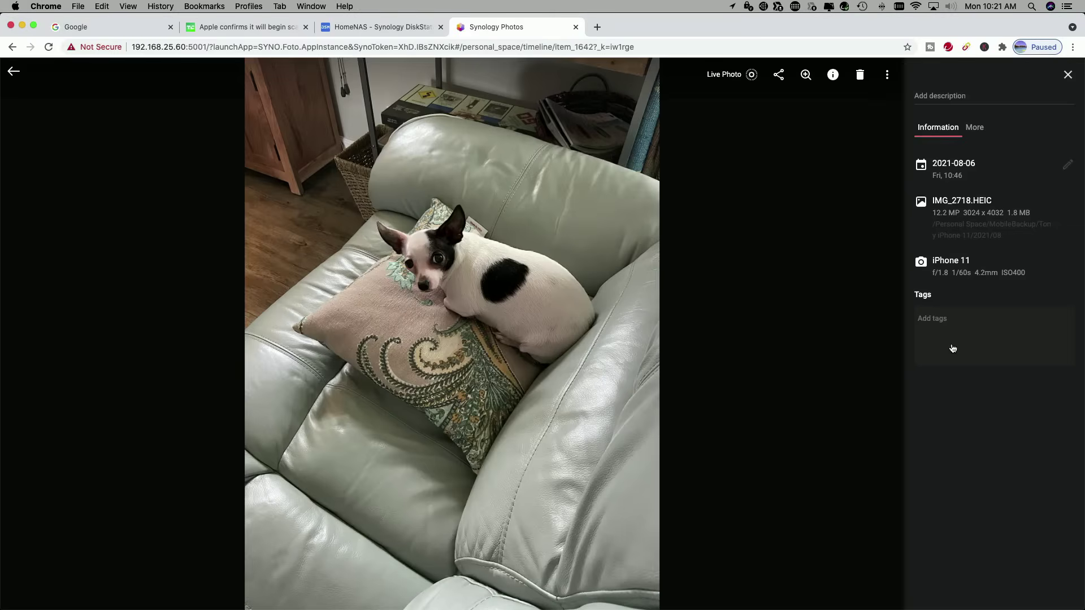
{"action": "left_click", "coordinate": [933, 323]}
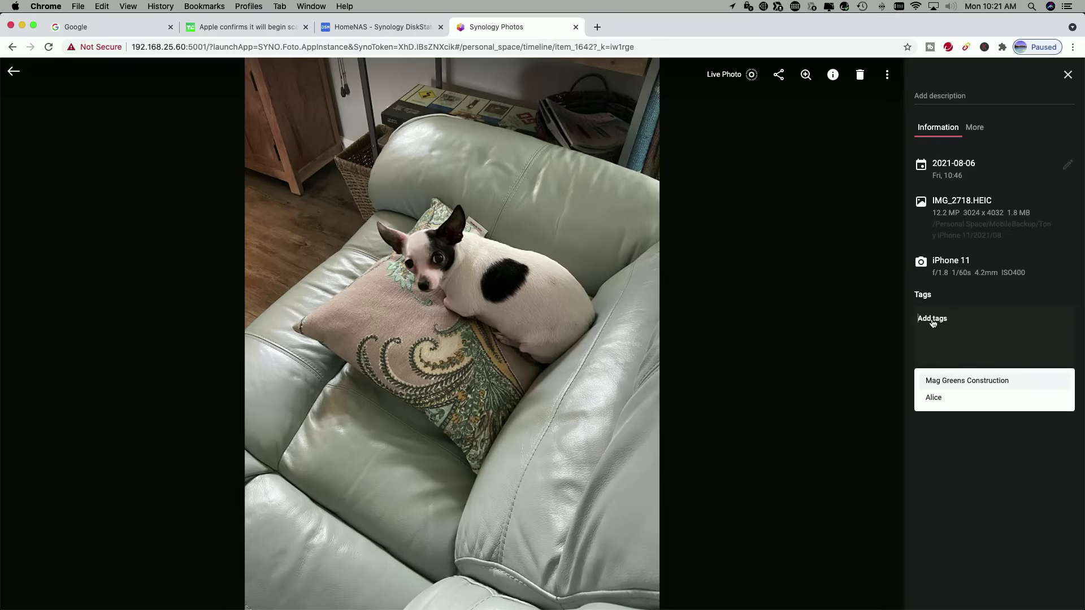
{"action": "left_click", "coordinate": [931, 399]}
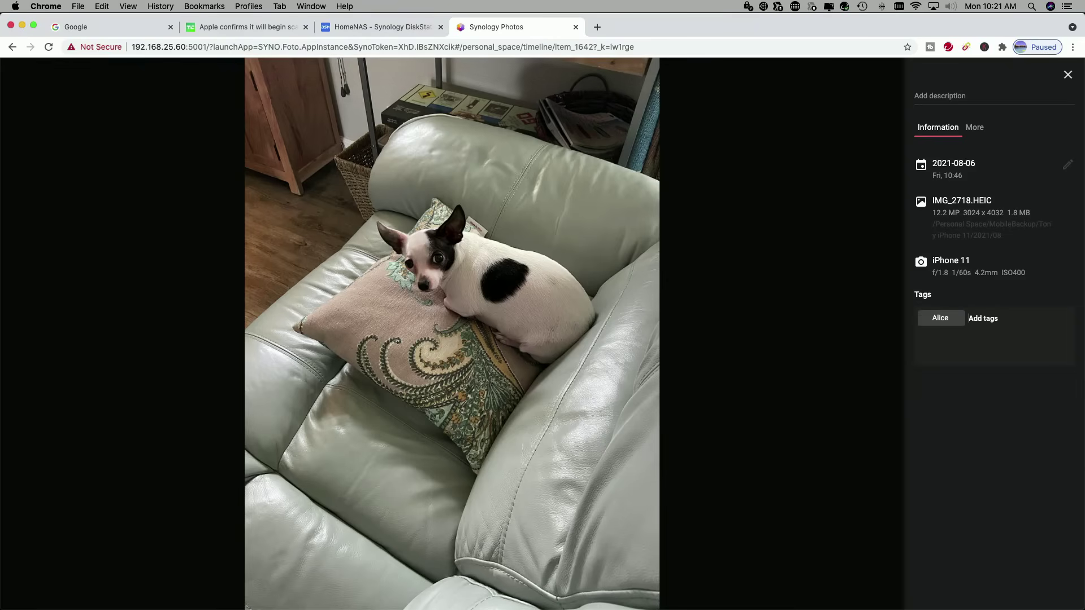
{"action": "mouse_move", "coordinate": [198, 160]}
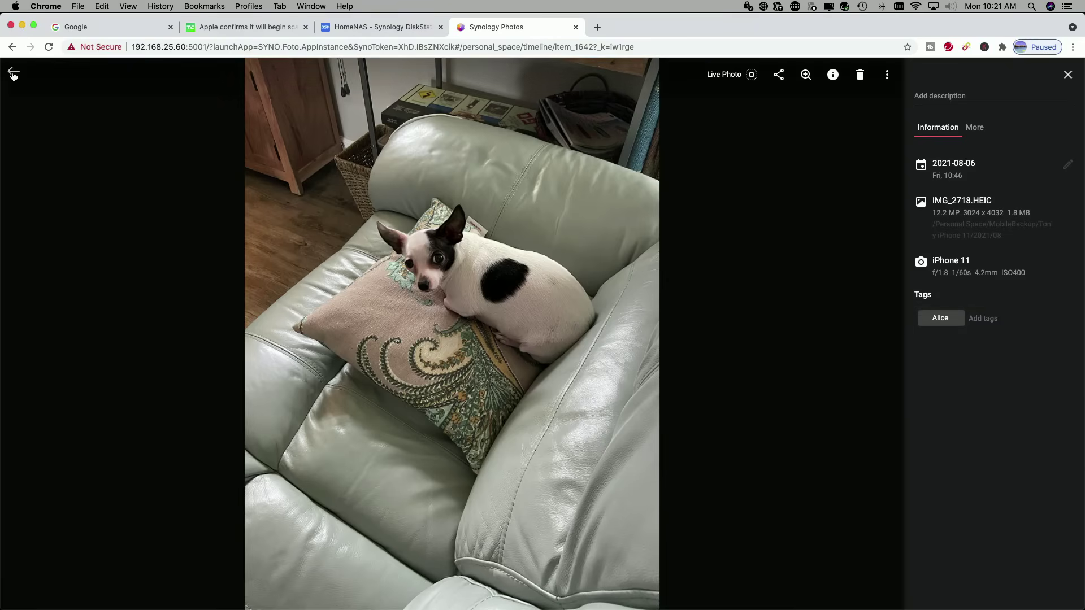
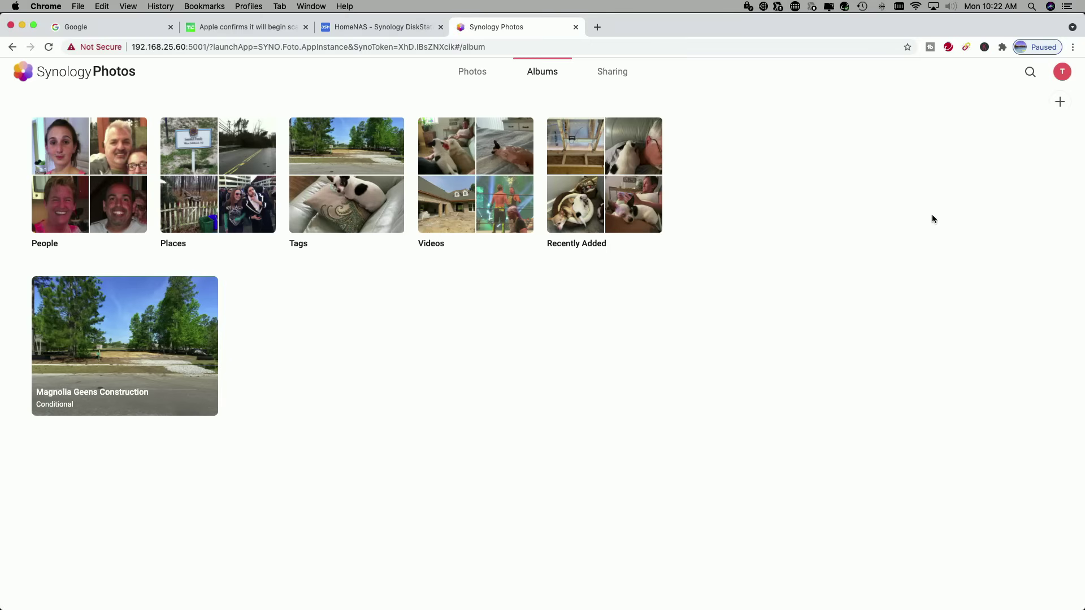
{"action": "left_click", "coordinate": [1059, 104]}
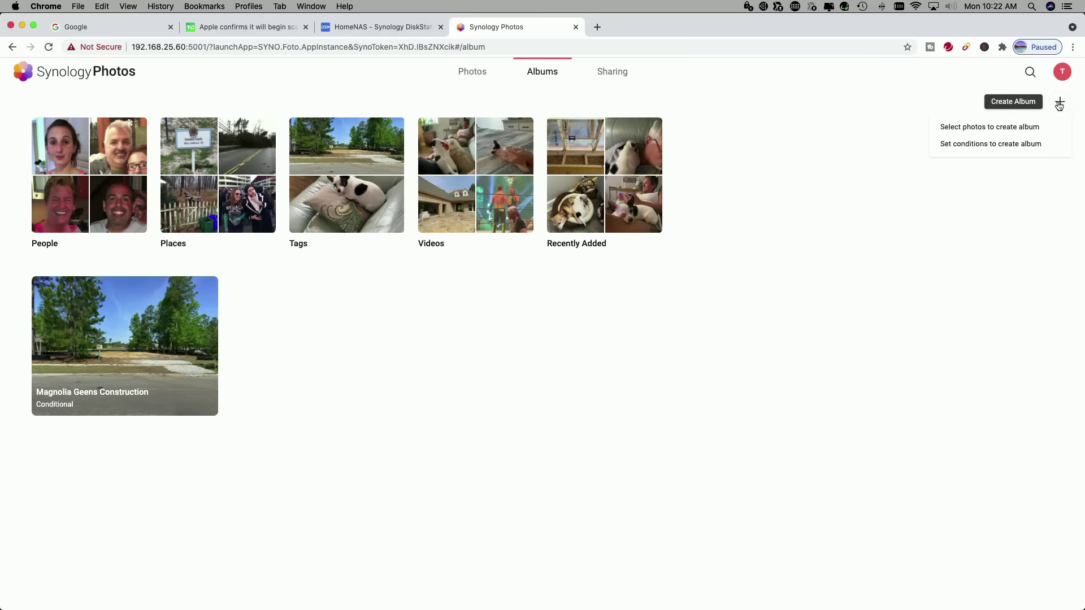
{"action": "left_click", "coordinate": [965, 126]}
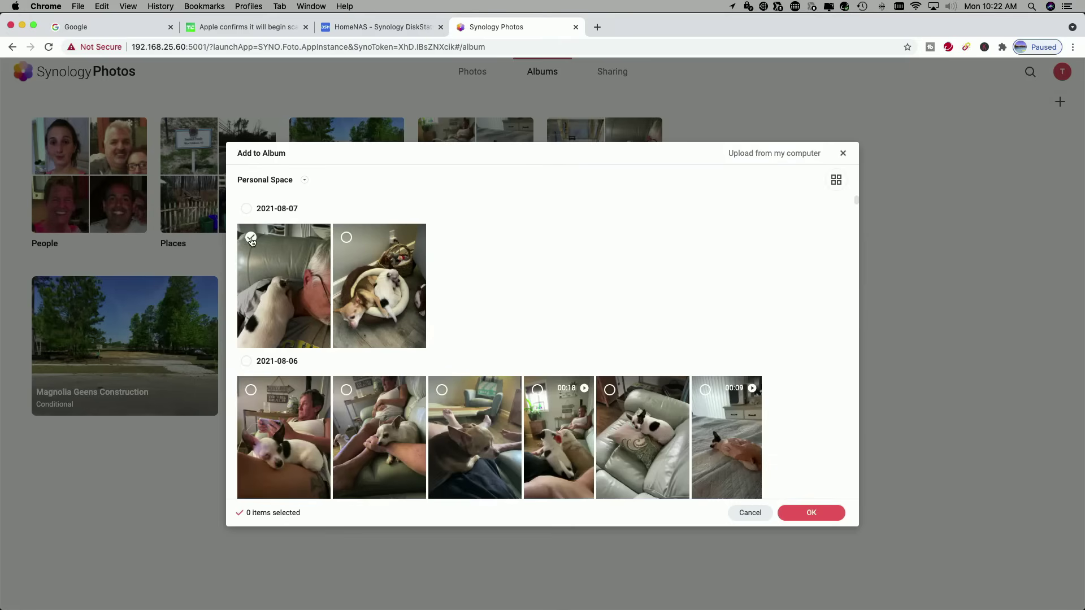
{"action": "left_click", "coordinate": [251, 242]}
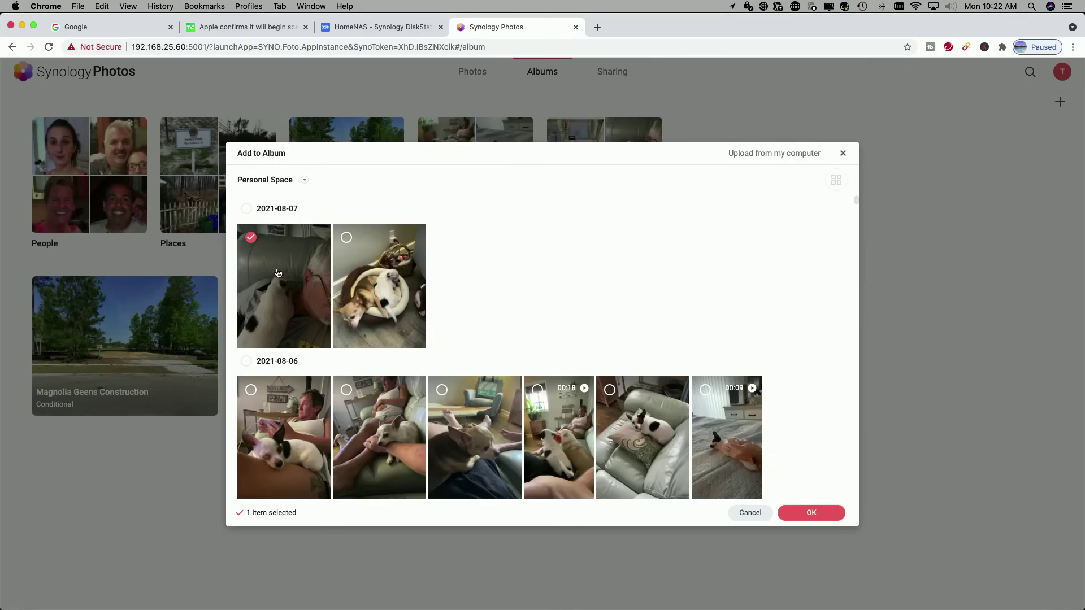
{"action": "left_click", "coordinate": [383, 267]}
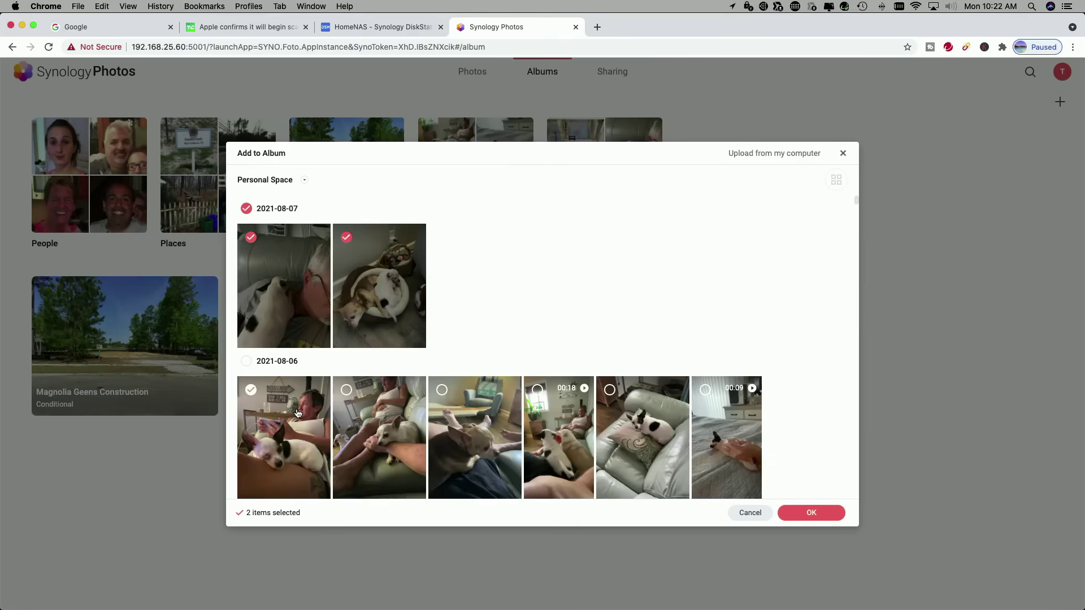
{"action": "left_click", "coordinate": [288, 416]}
{"action": "left_click", "coordinate": [725, 422], "text": "shift"}
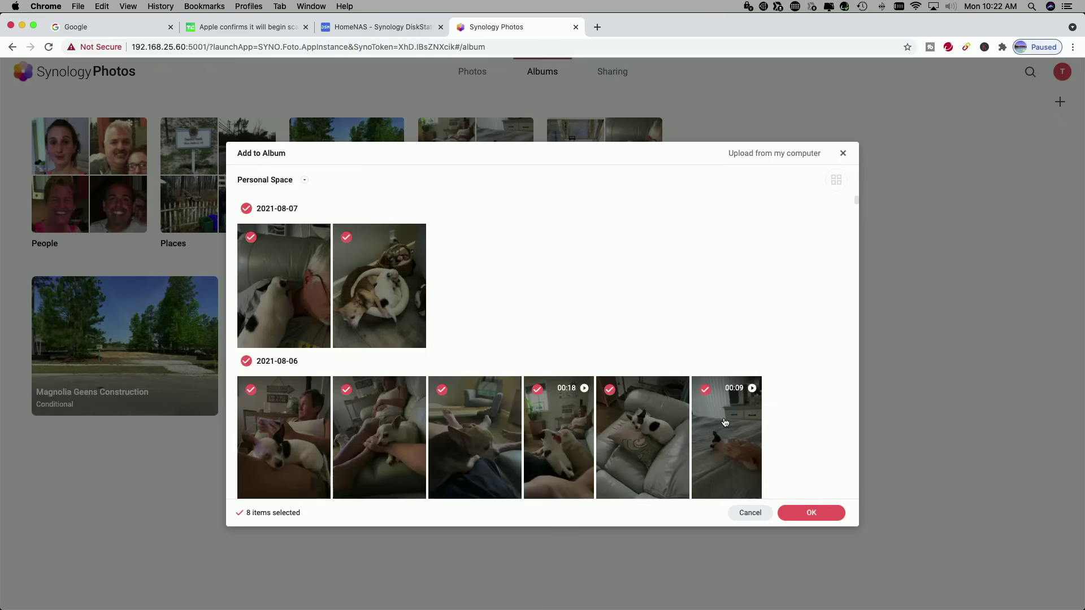
{"action": "left_click", "coordinate": [757, 514]}
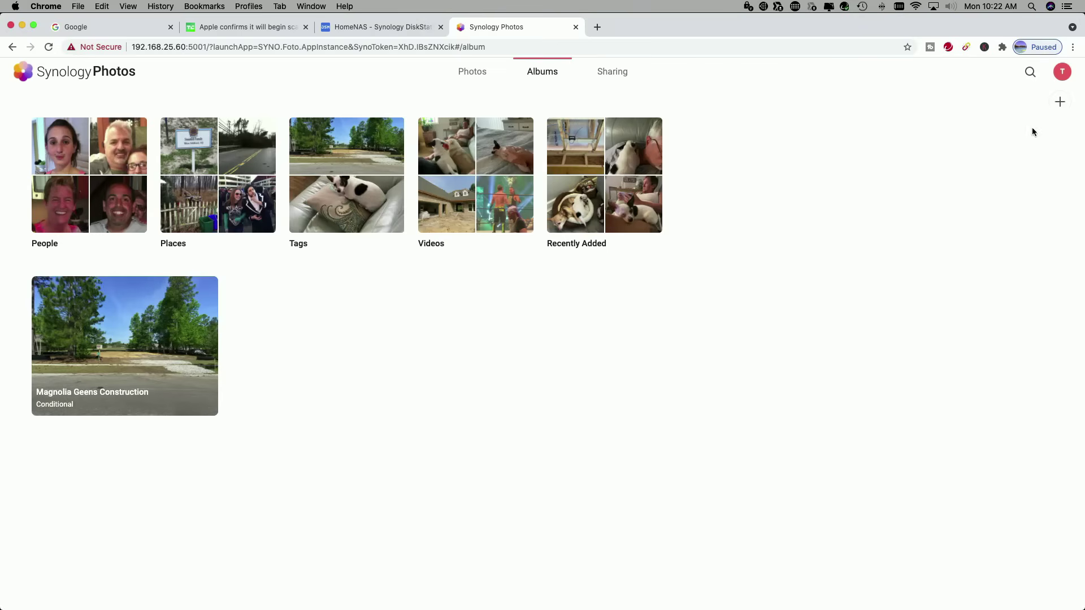
Create a conditional album named "Alice" from Personal Space, limited to photos carrying the Alice tag
{"action": "left_click", "coordinate": [1059, 102]}
{"action": "left_click", "coordinate": [973, 145]}
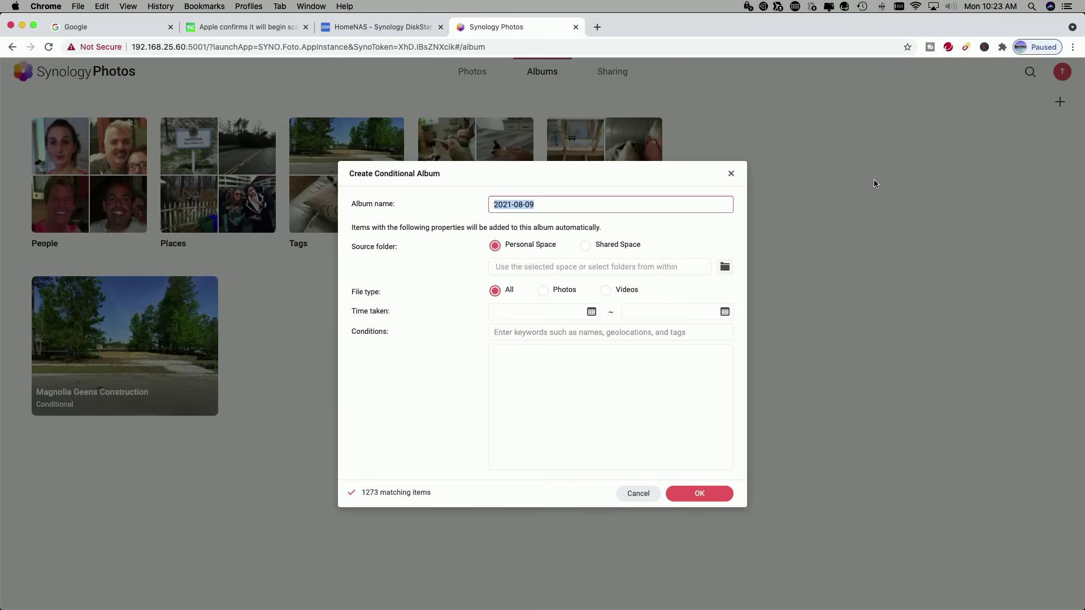
{"action": "type", "text": "Alice"}
{"action": "left_click", "coordinate": [543, 291]}
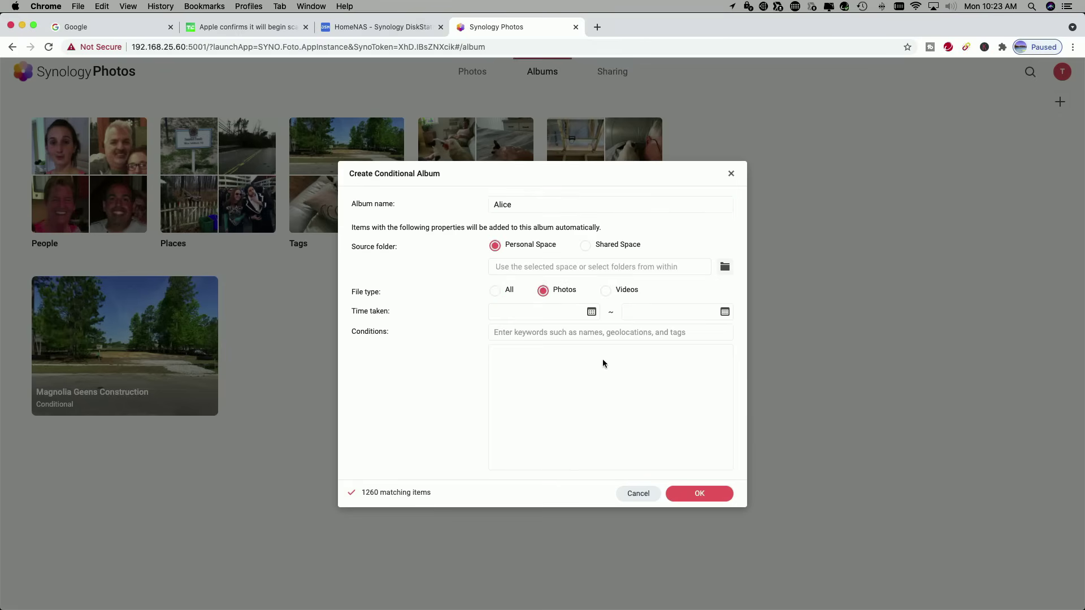
{"action": "left_click", "coordinate": [515, 332]}
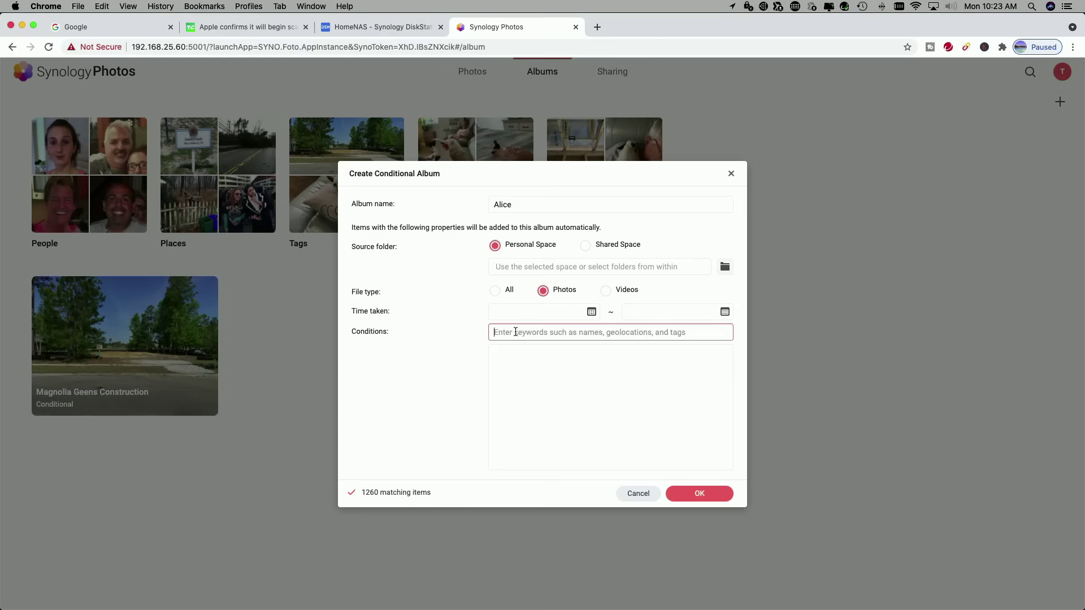
{"action": "type", "text": "Alice"}
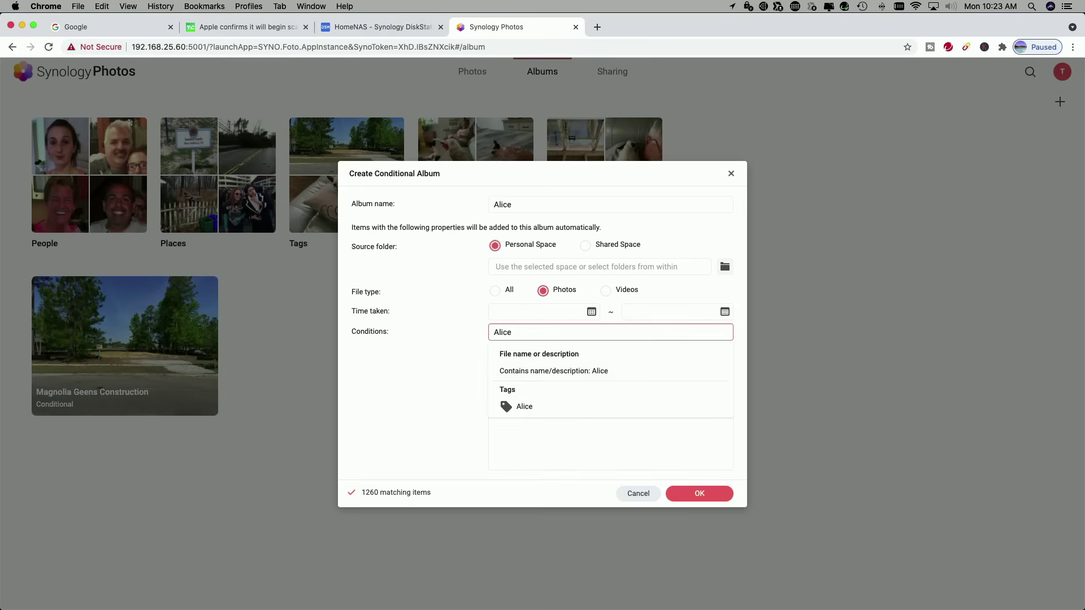
{"action": "left_click", "coordinate": [525, 408]}
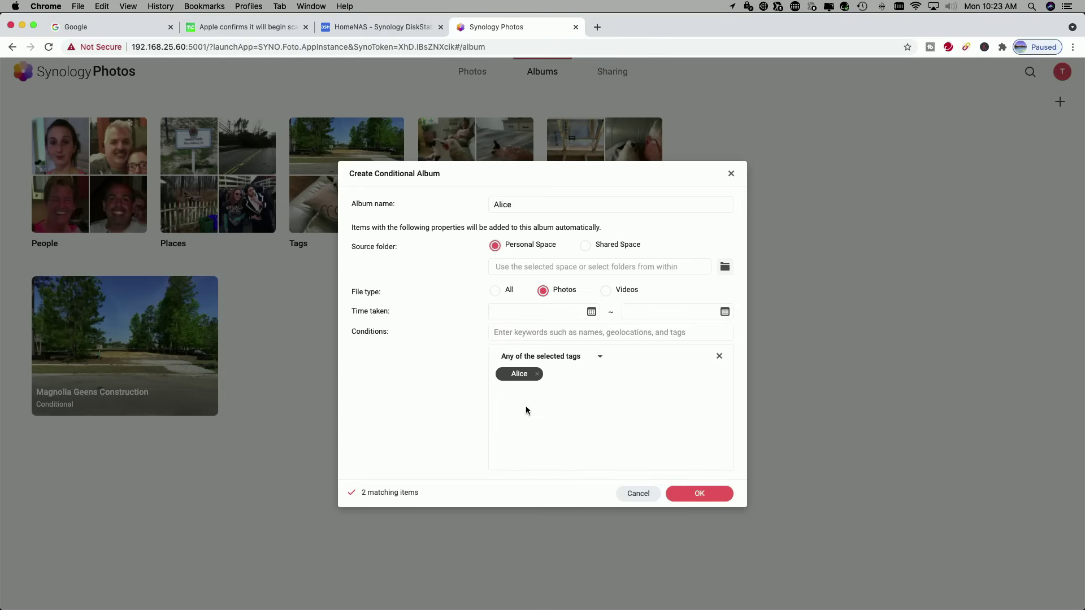
{"action": "left_click", "coordinate": [699, 495]}
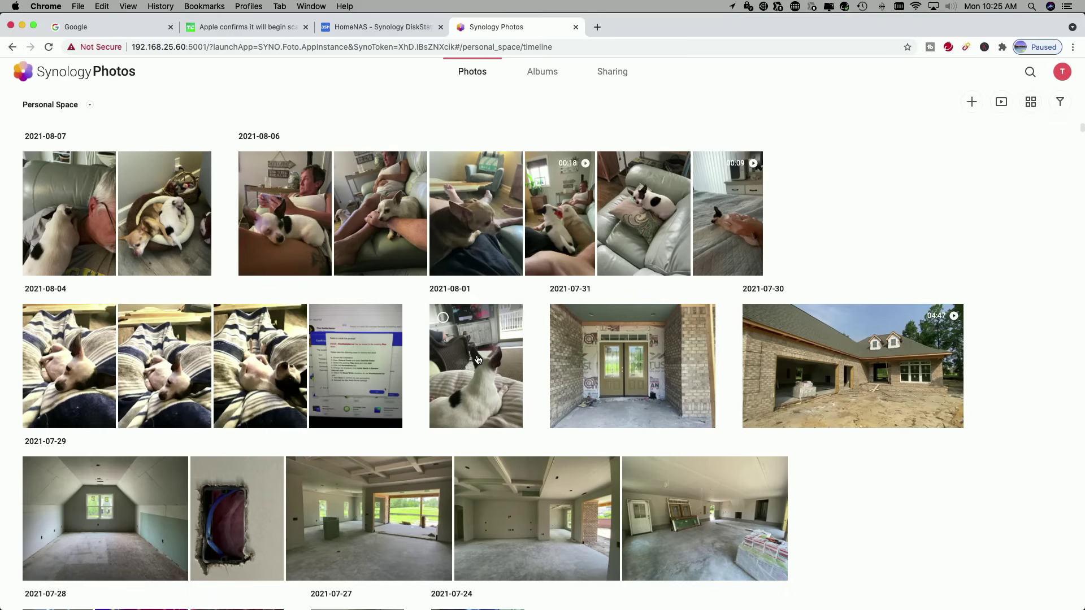
Add the Alice tag to the 2021-08-01 dog photo, remove its "tag" tag, and return to the timeline
{"action": "left_click", "coordinate": [482, 374]}
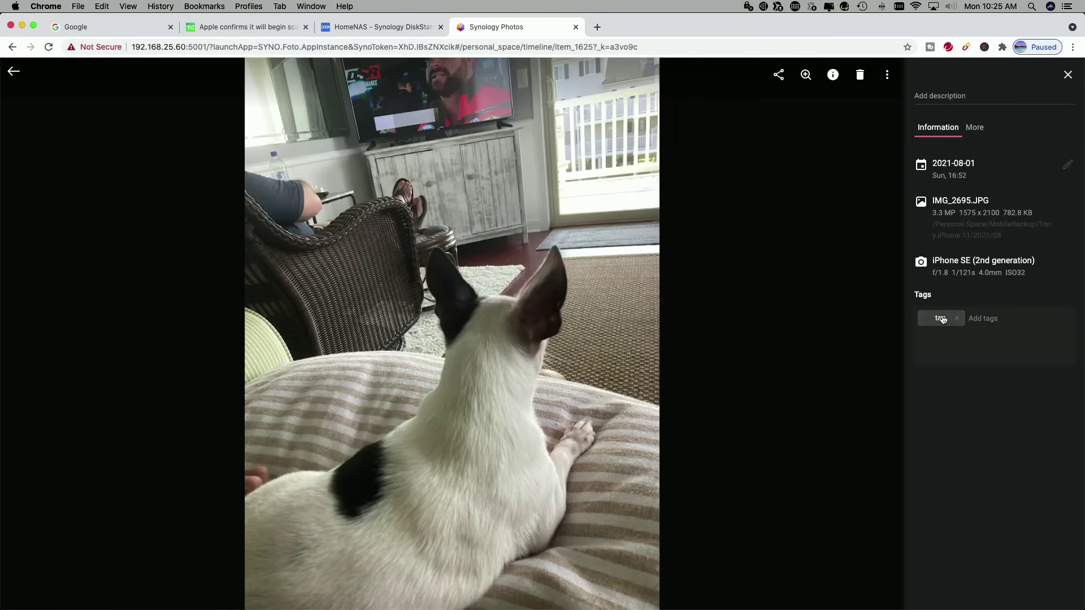
{"action": "left_click", "coordinate": [987, 319]}
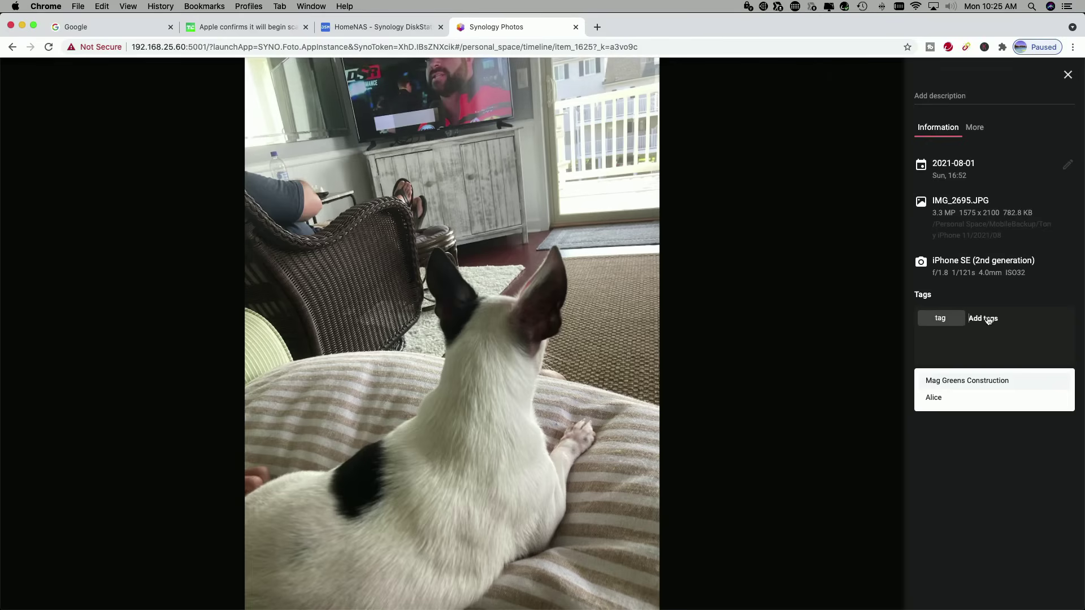
{"action": "left_click", "coordinate": [933, 399]}
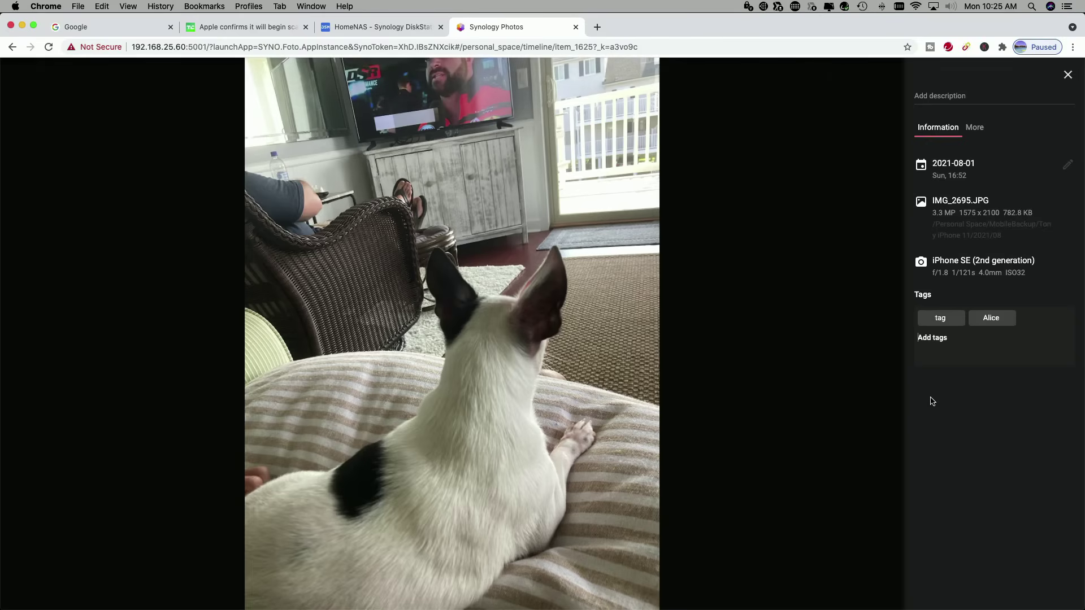
{"action": "left_click", "coordinate": [959, 319]}
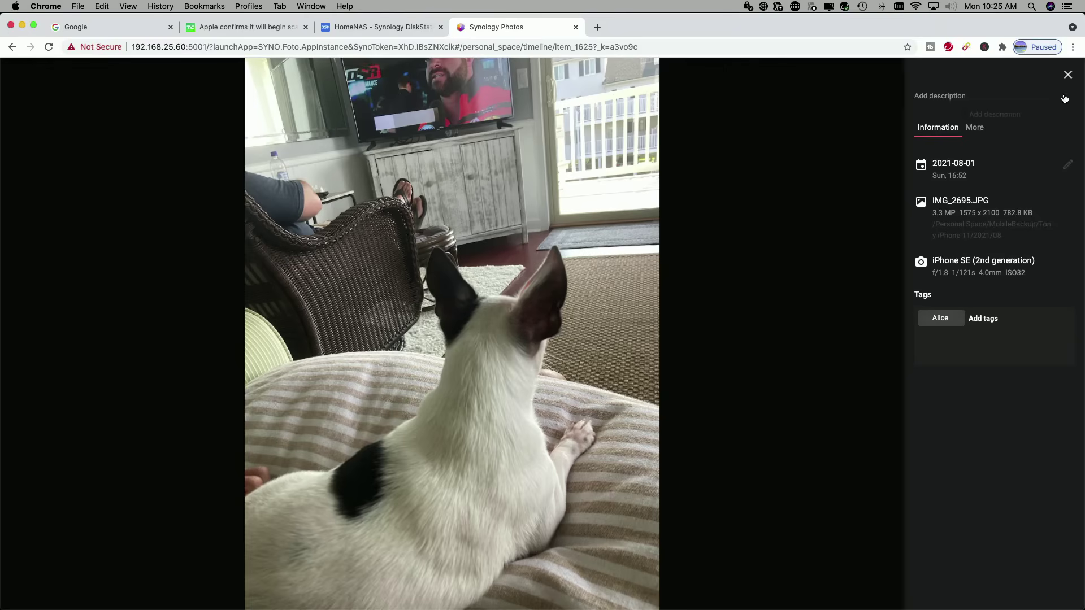
{"action": "left_click", "coordinate": [1067, 74]}
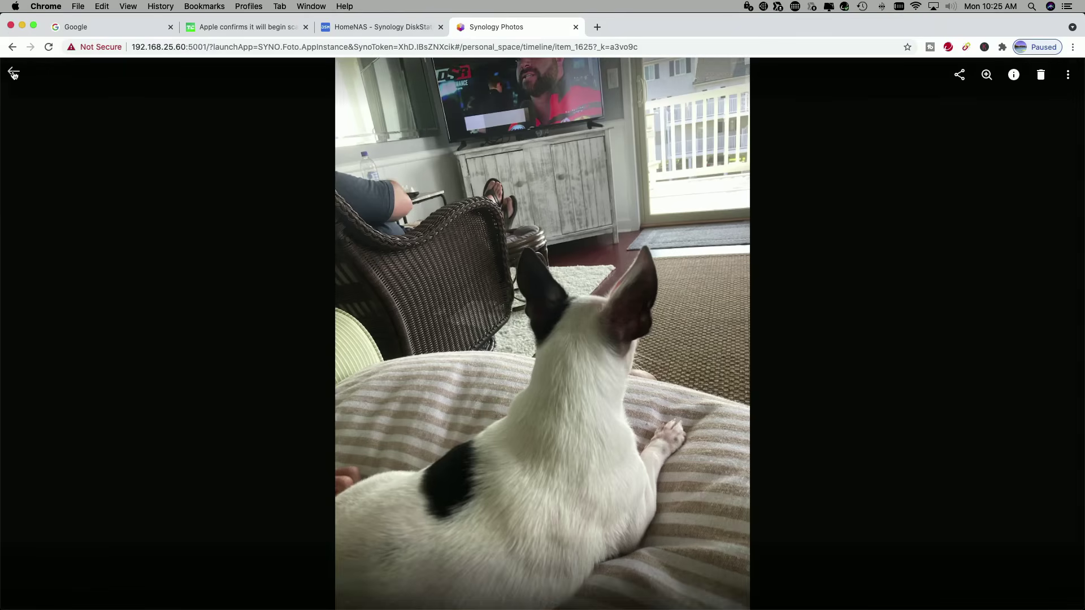
{"action": "left_click", "coordinate": [12, 72]}
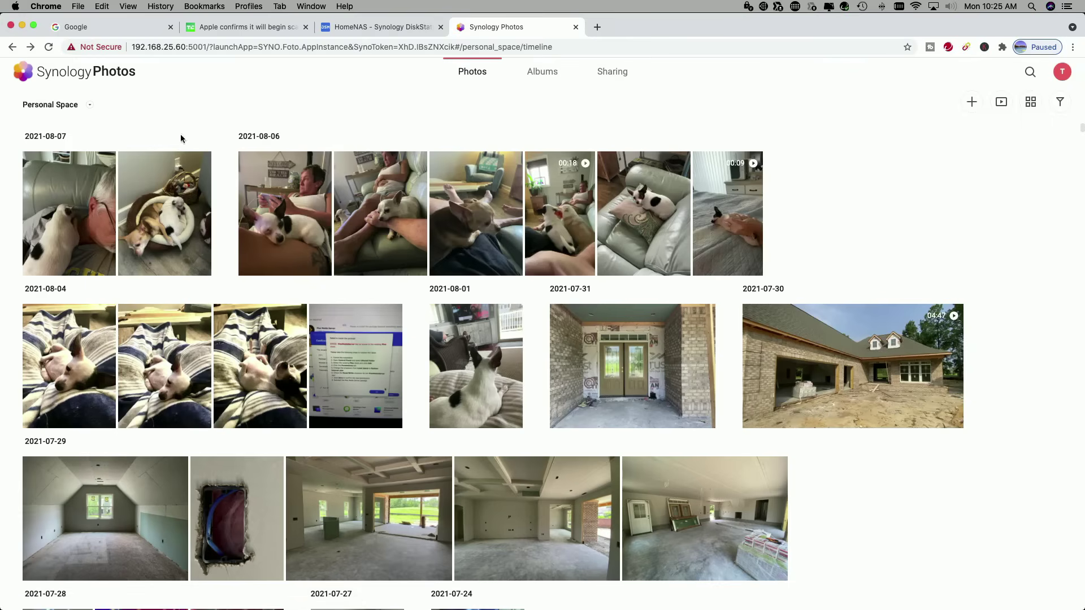
Open the Alice conditional album, check which photos it contains, and go back to the albums overview
{"action": "left_click", "coordinate": [545, 74]}
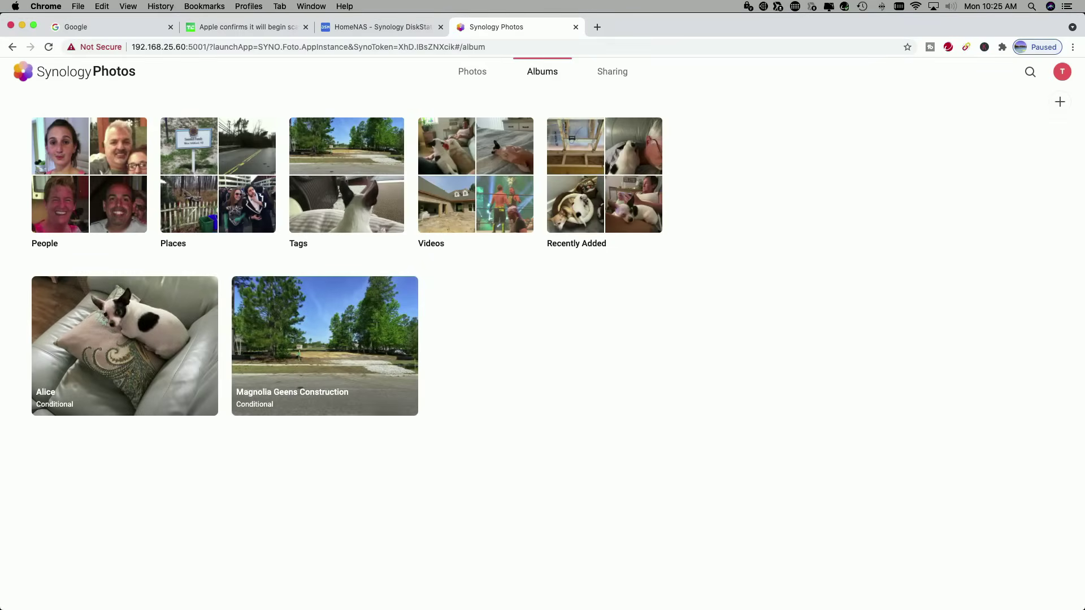
{"action": "left_click", "coordinate": [127, 354]}
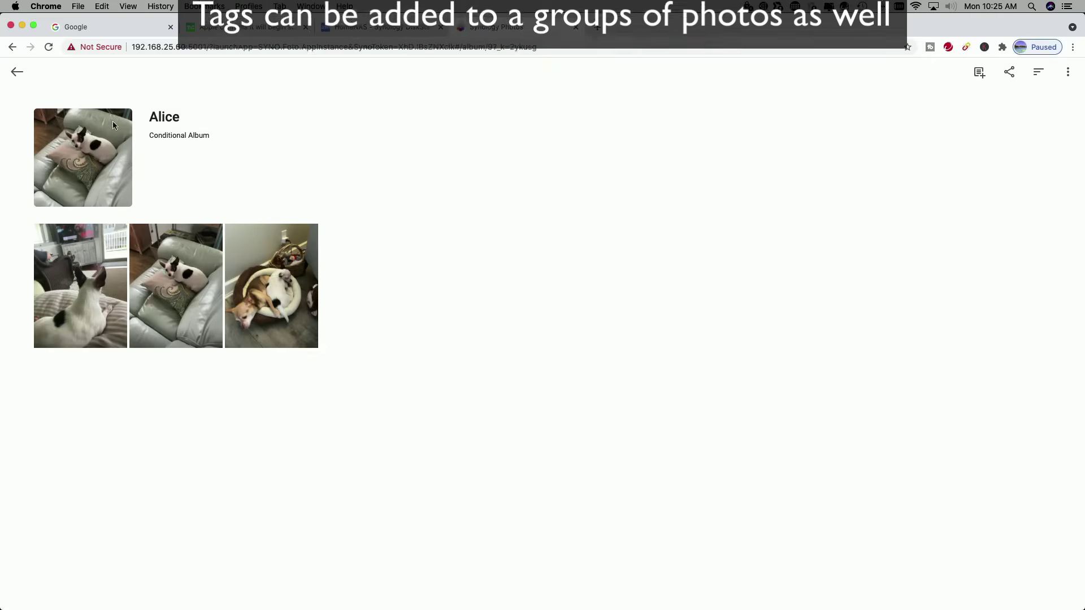
{"action": "left_click", "coordinate": [17, 71]}
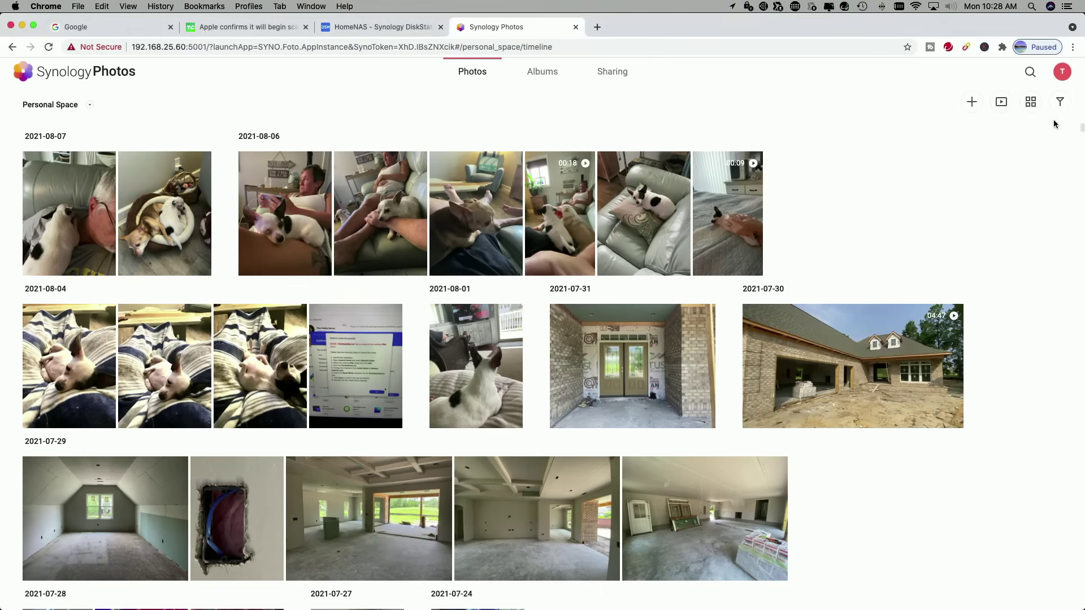
Filter the Personal Space timeline to the Video file type using Quick Filter
{"action": "left_click", "coordinate": [1060, 103]}
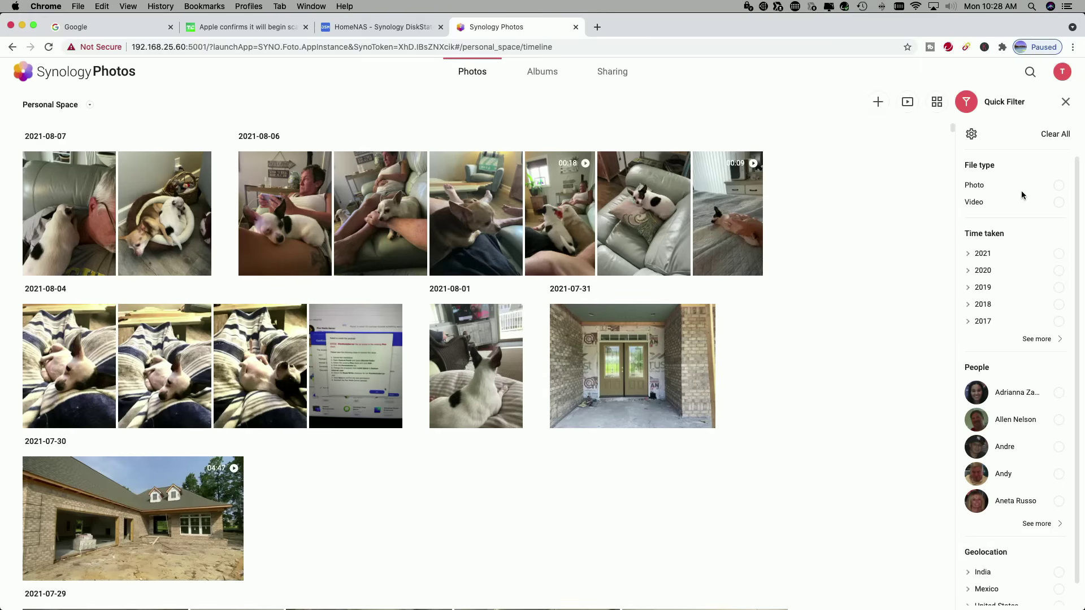
{"action": "left_click", "coordinate": [1058, 204]}
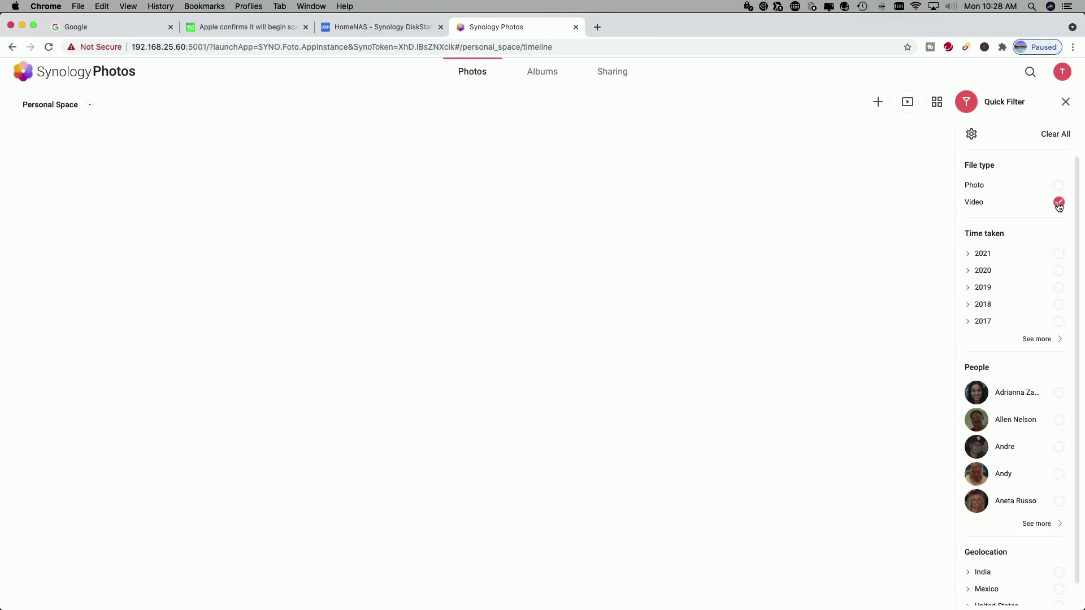
Look through the videos in the filtered Personal Space timeline
{"action": "scroll", "coordinate": [772, 273], "scroll_direction": "down", "scroll_amount": 2}
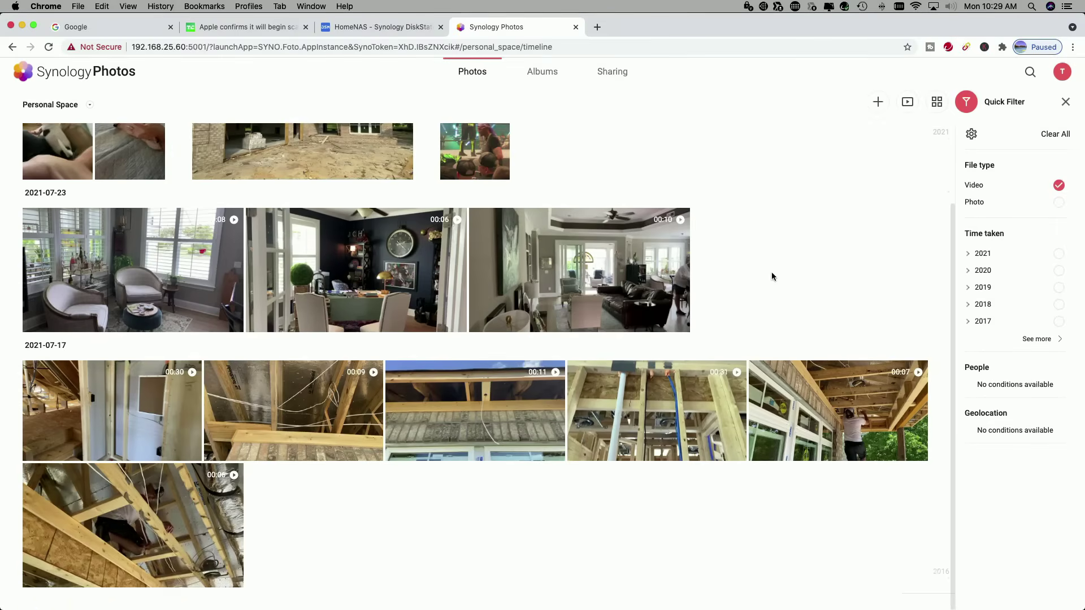
{"action": "scroll", "coordinate": [773, 272], "scroll_direction": "up", "scroll_amount": 2}
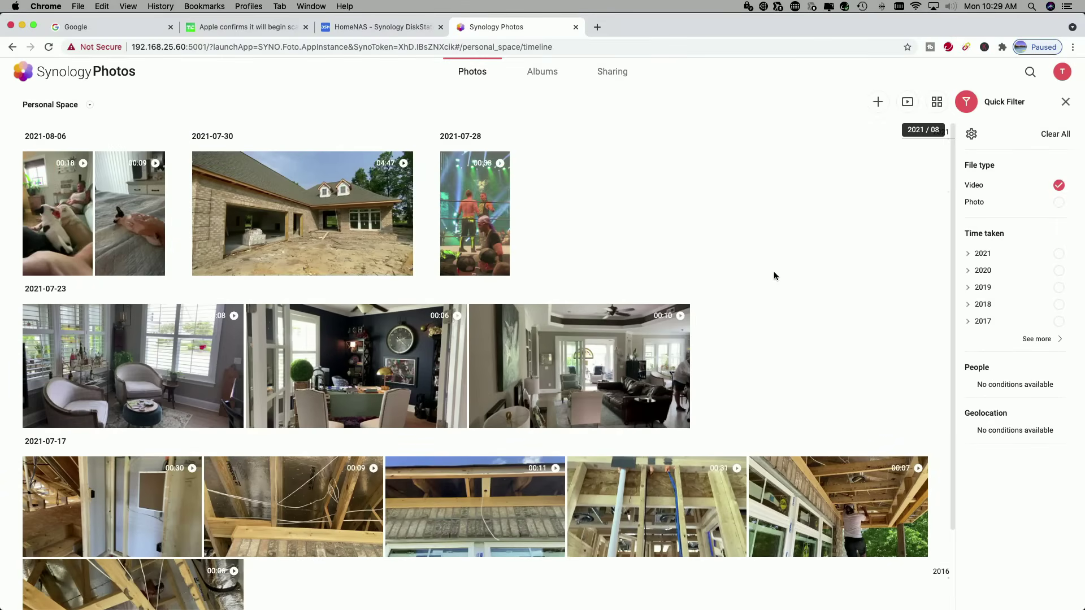
{"action": "scroll", "coordinate": [774, 271], "scroll_direction": "down", "scroll_amount": 2}
{"action": "scroll", "coordinate": [775, 270], "scroll_direction": "up", "scroll_amount": 2}
Replace the Video filter with the 2017 time-taken filter, and clear it after viewing the matching photos
{"action": "left_click", "coordinate": [1057, 135]}
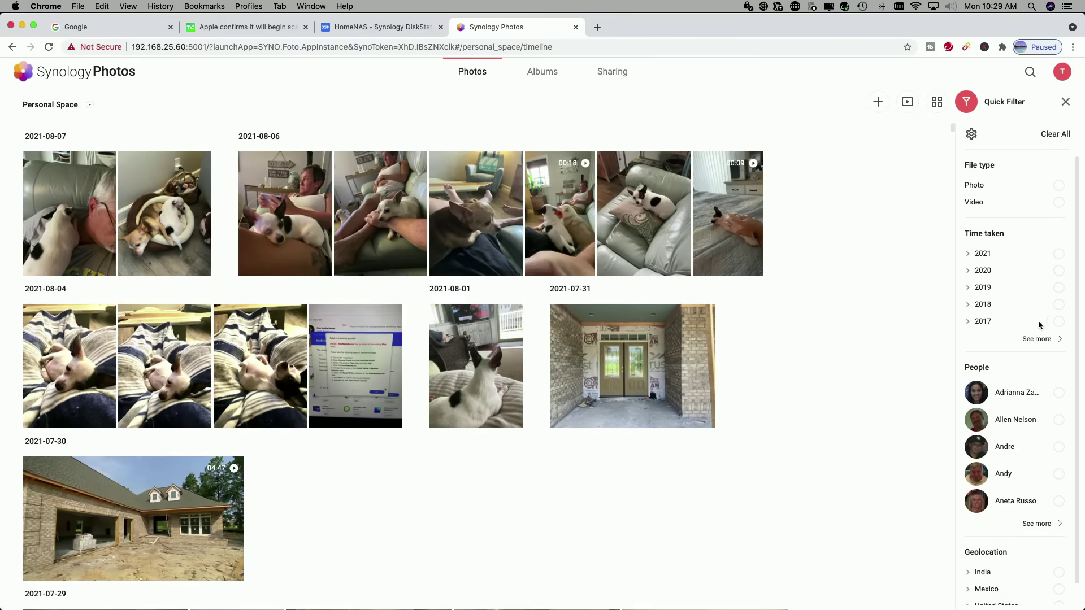
{"action": "left_click", "coordinate": [1059, 323]}
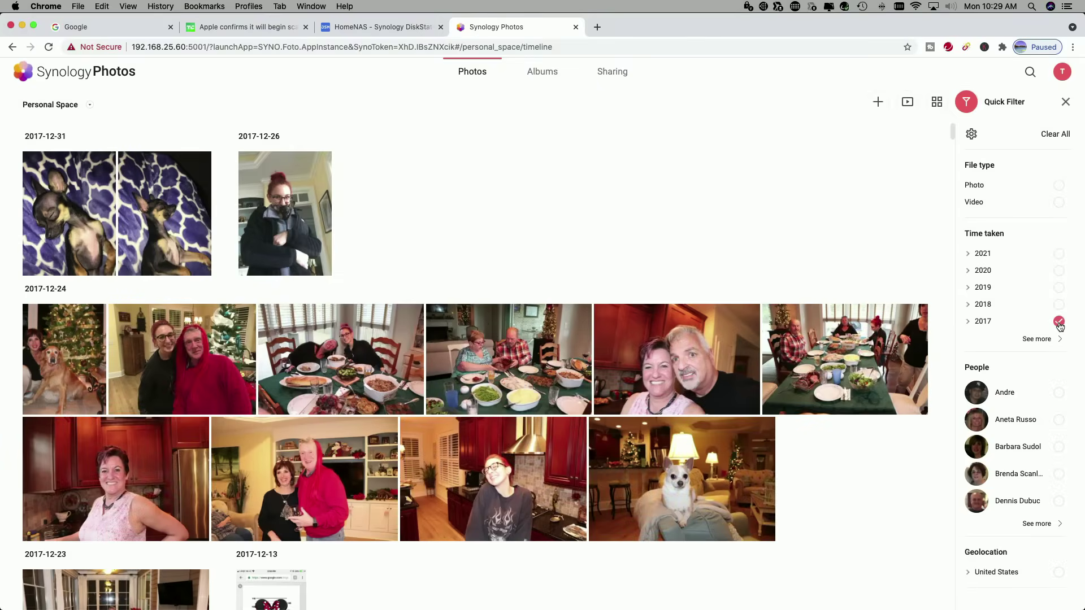
{"action": "left_click", "coordinate": [1056, 134]}
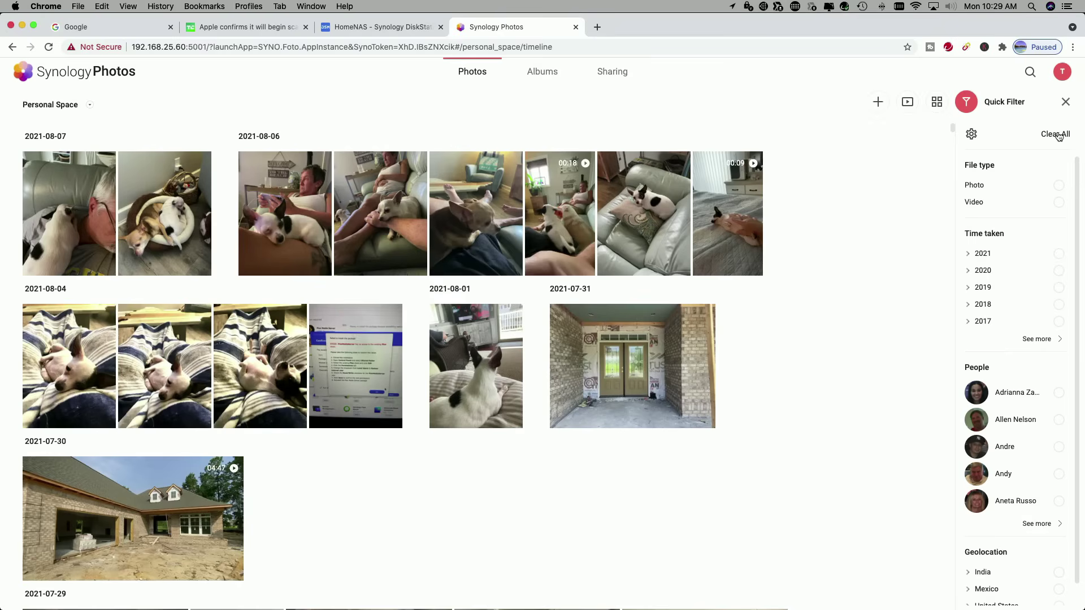
Open the Quick Filter condition settings and enable the Tag, Camera and Lens conditions
{"action": "left_click", "coordinate": [972, 136]}
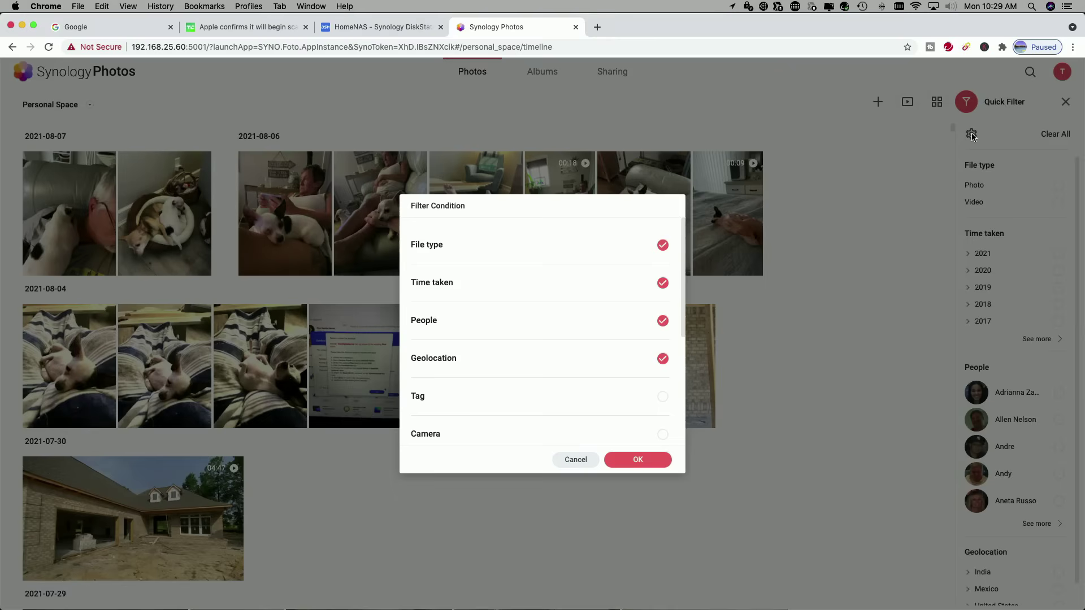
{"action": "scroll", "coordinate": [578, 345], "scroll_direction": "down", "scroll_amount": 2}
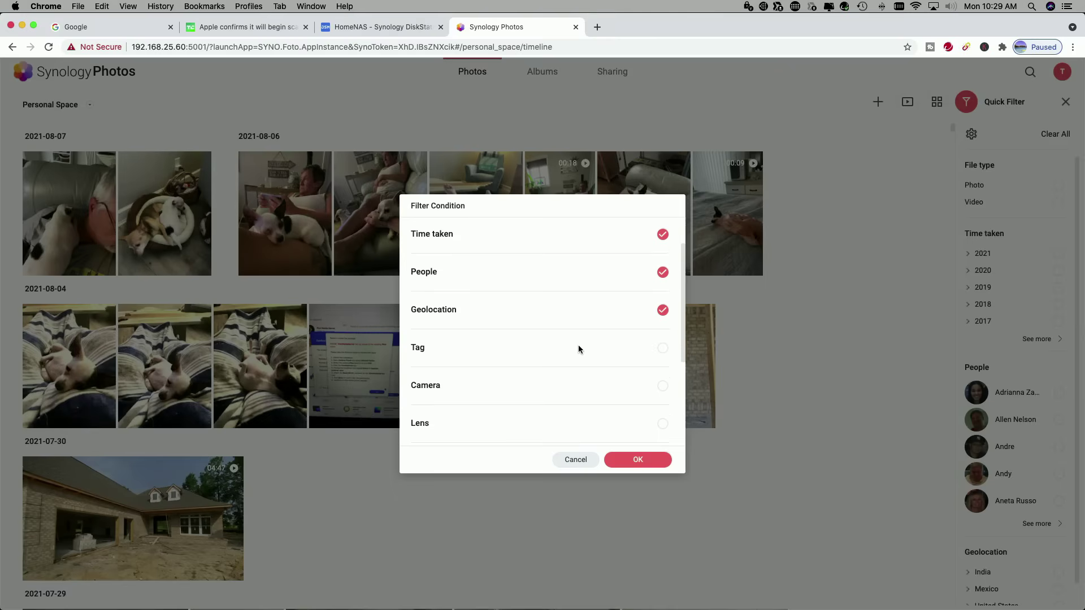
{"action": "scroll", "coordinate": [578, 348], "scroll_direction": "up", "scroll_amount": 1}
{"action": "scroll", "coordinate": [578, 347], "scroll_direction": "down", "scroll_amount": 4}
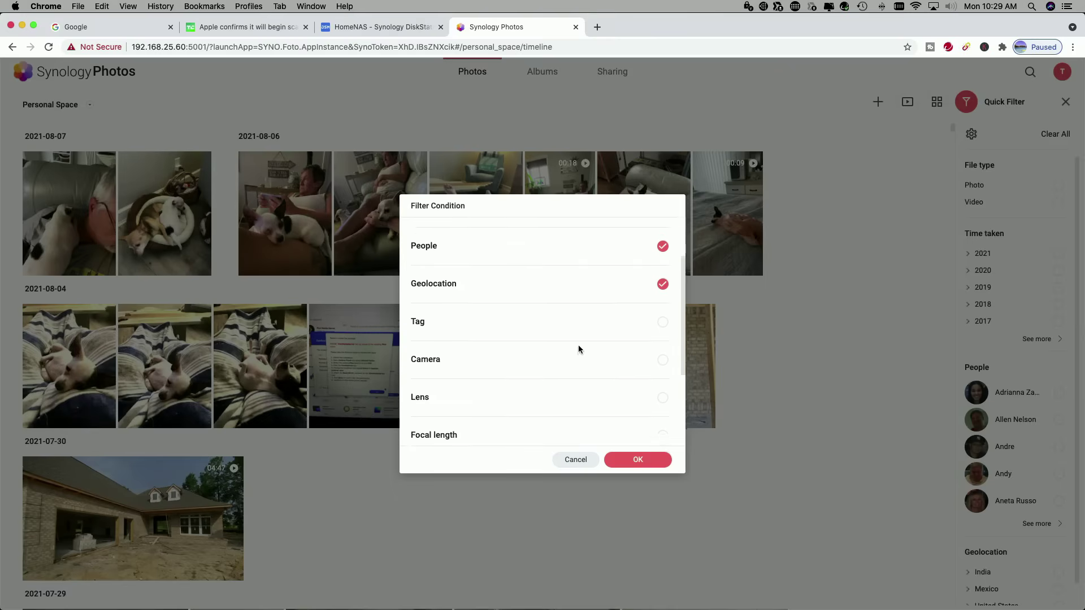
{"action": "left_click", "coordinate": [662, 270]}
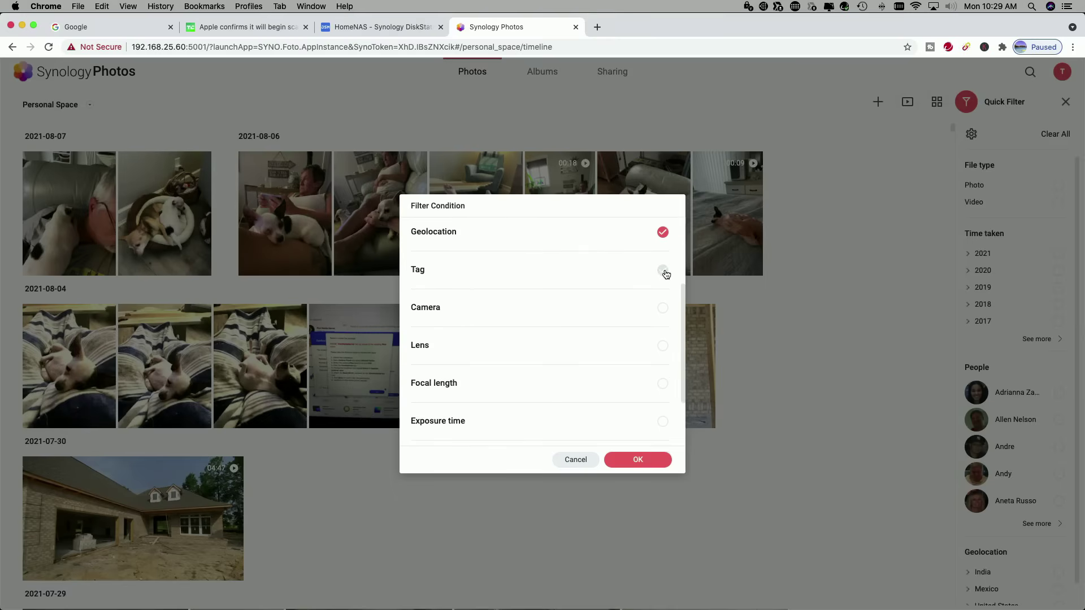
{"action": "left_click", "coordinate": [663, 309]}
{"action": "left_click", "coordinate": [662, 345]}
Enable the Focal length, Exposure time, Aperture and ISO filter conditions and apply the condition settings
{"action": "scroll", "coordinate": [590, 353], "scroll_direction": "down", "scroll_amount": 2}
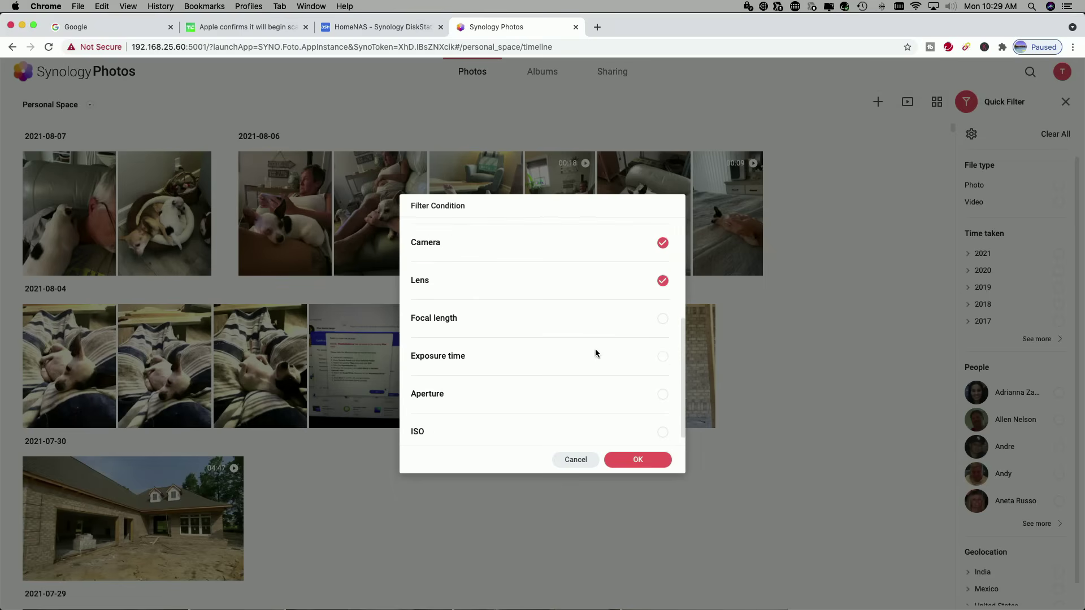
{"action": "left_click", "coordinate": [663, 319]}
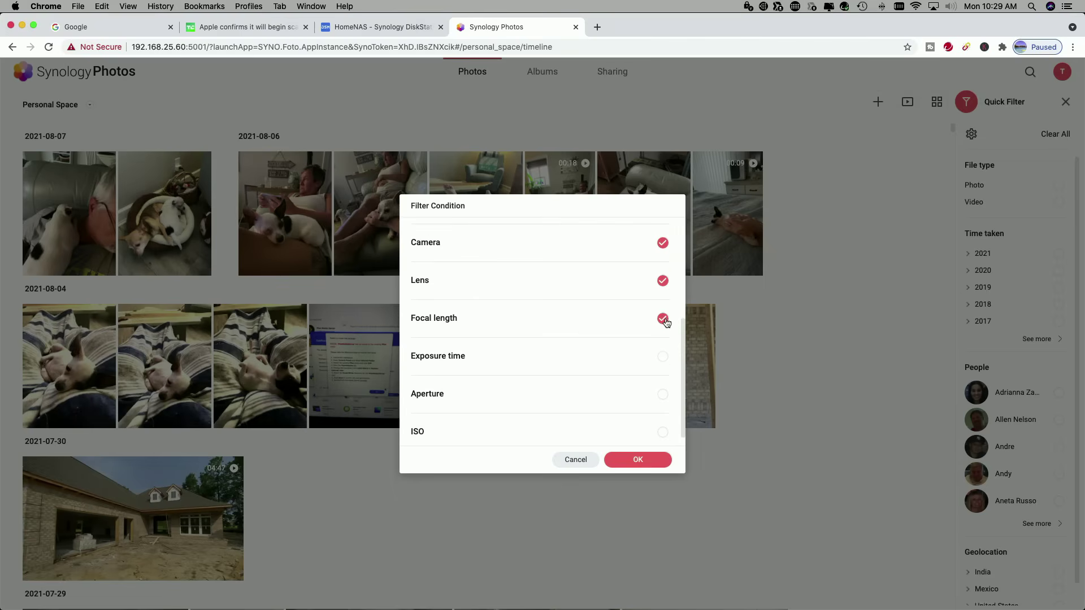
{"action": "left_click", "coordinate": [663, 359]}
{"action": "scroll", "coordinate": [589, 359], "scroll_direction": "down", "scroll_amount": 1}
{"action": "left_click", "coordinate": [662, 380]}
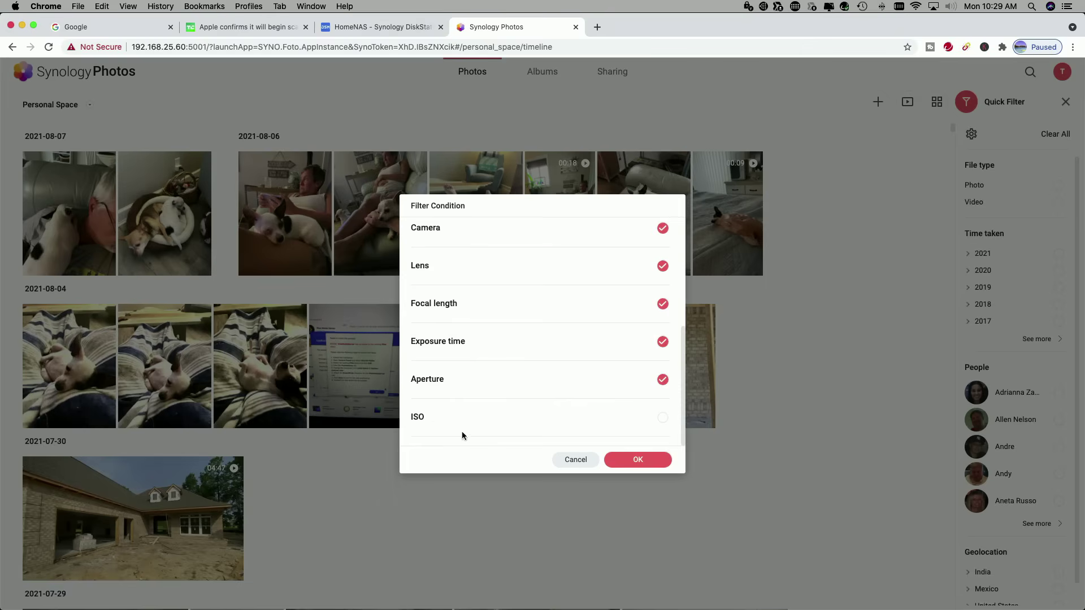
{"action": "left_click", "coordinate": [663, 417]}
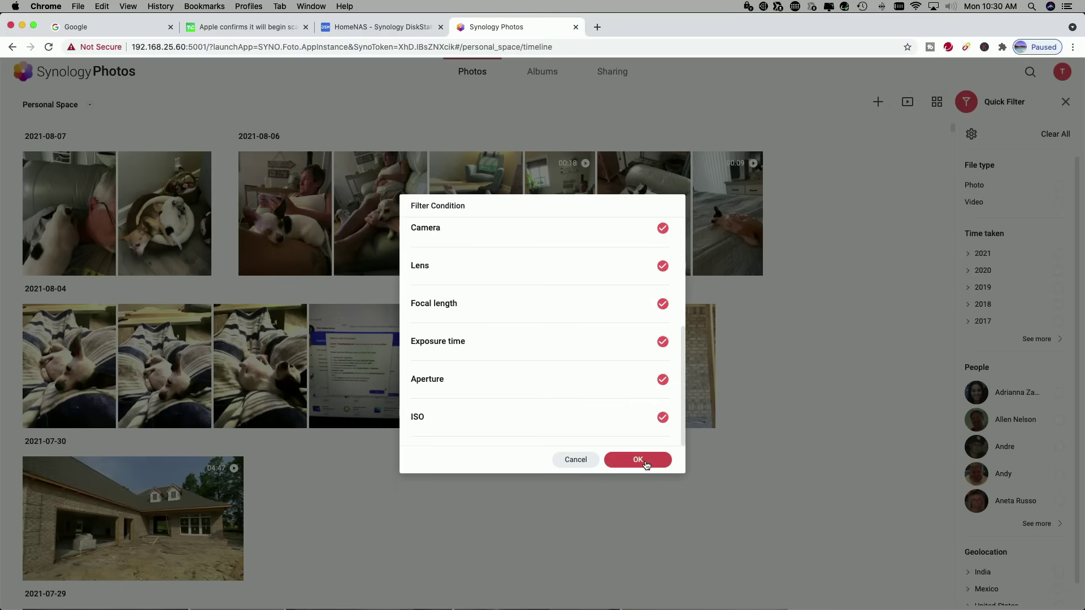
{"action": "left_click", "coordinate": [638, 460]}
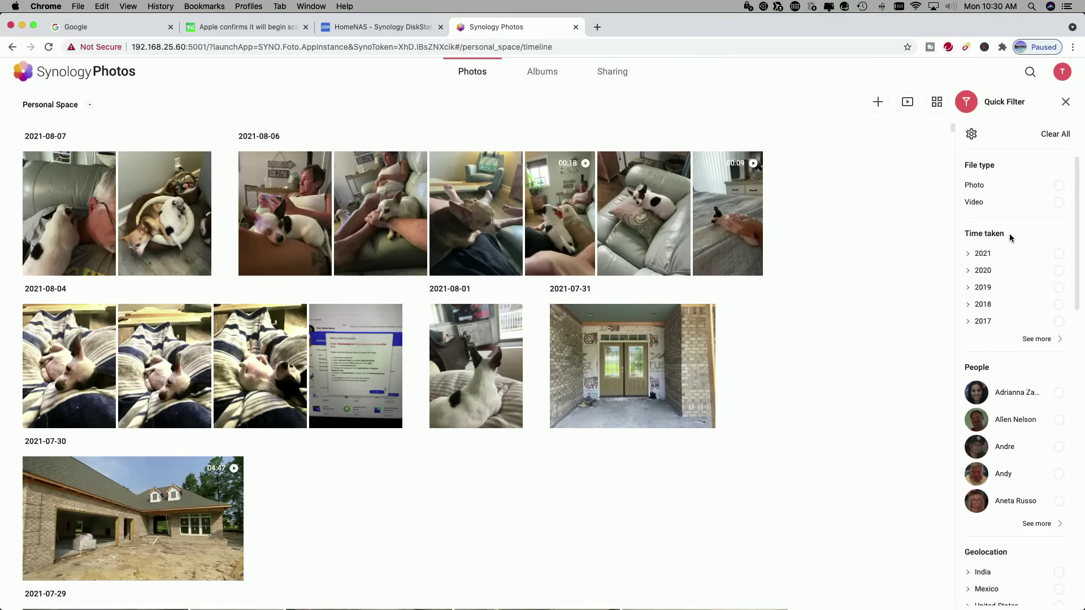
Review the added filter conditions, filter the timeline by the Alice tag, and remove that filter
{"action": "scroll", "coordinate": [1010, 233], "scroll_direction": "down", "scroll_amount": 15}
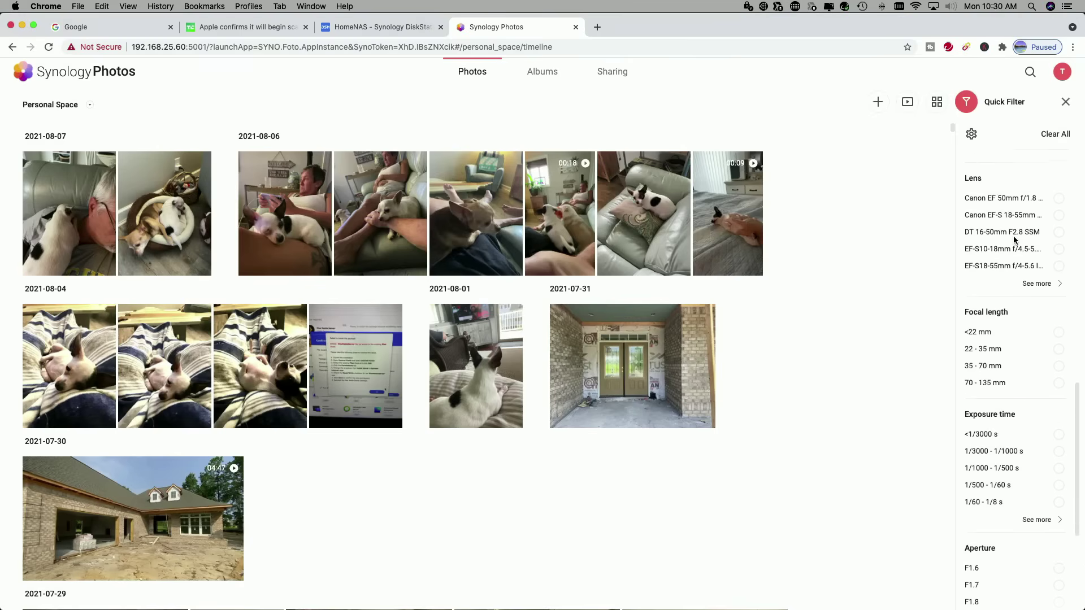
{"action": "scroll", "coordinate": [1013, 239], "scroll_direction": "up", "scroll_amount": 5}
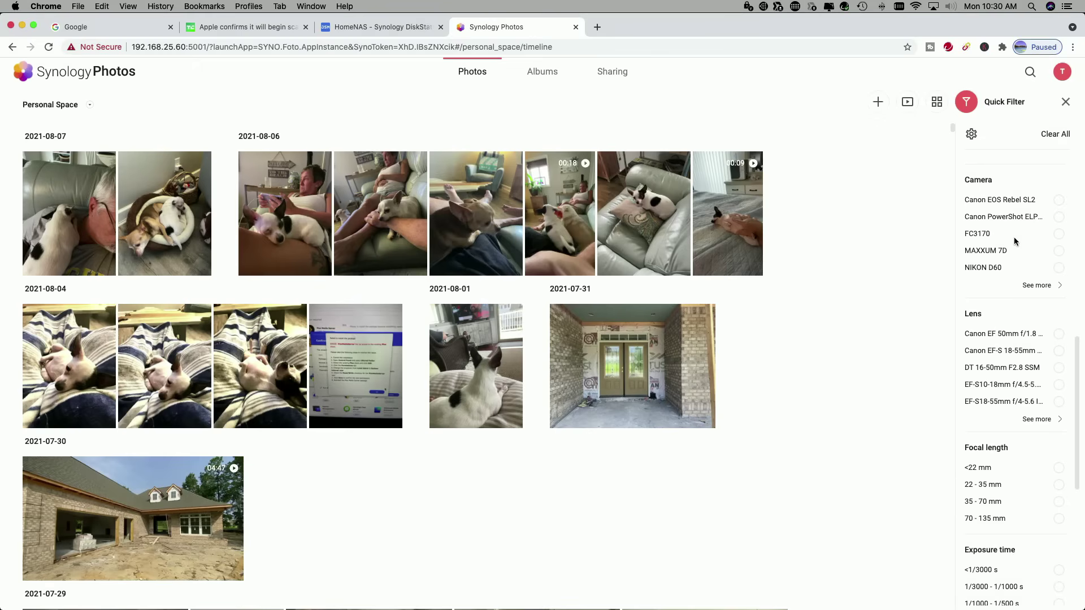
{"action": "scroll", "coordinate": [1013, 236], "scroll_direction": "up", "scroll_amount": 4}
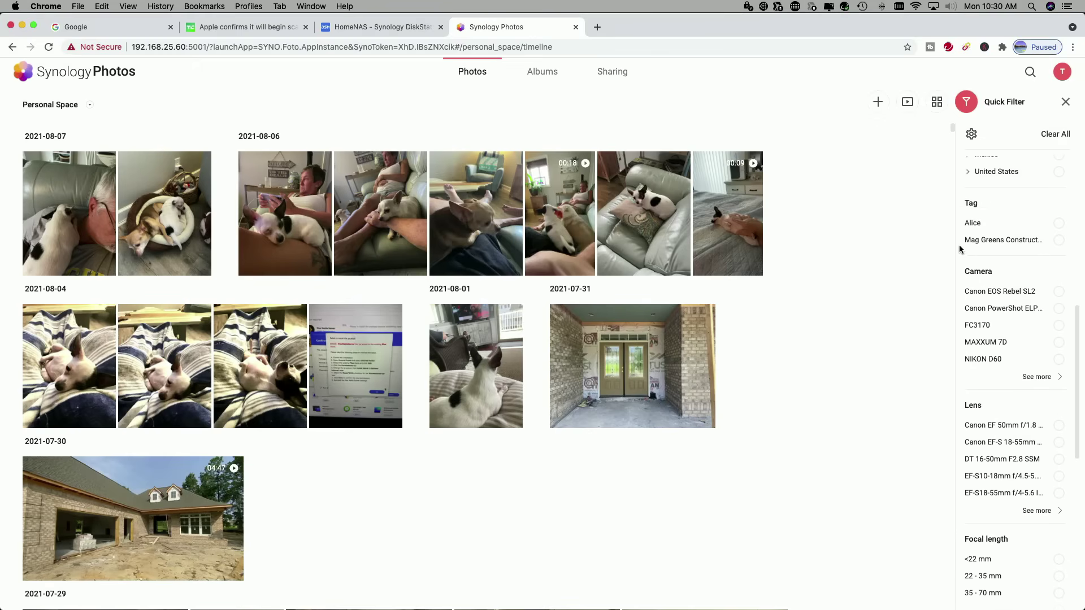
{"action": "left_click", "coordinate": [1059, 224]}
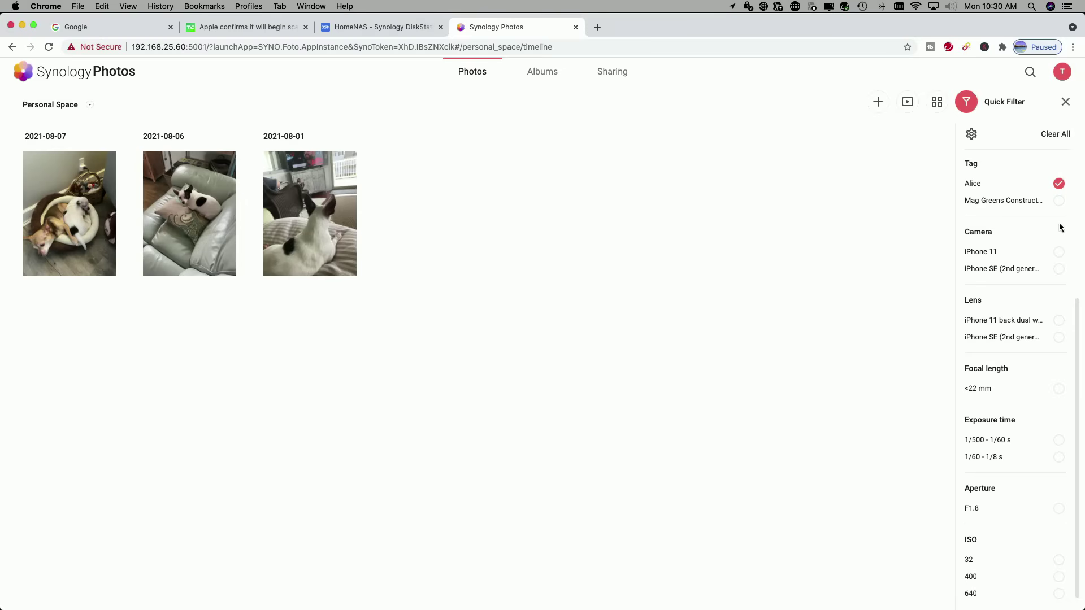
{"action": "left_click", "coordinate": [1058, 185]}
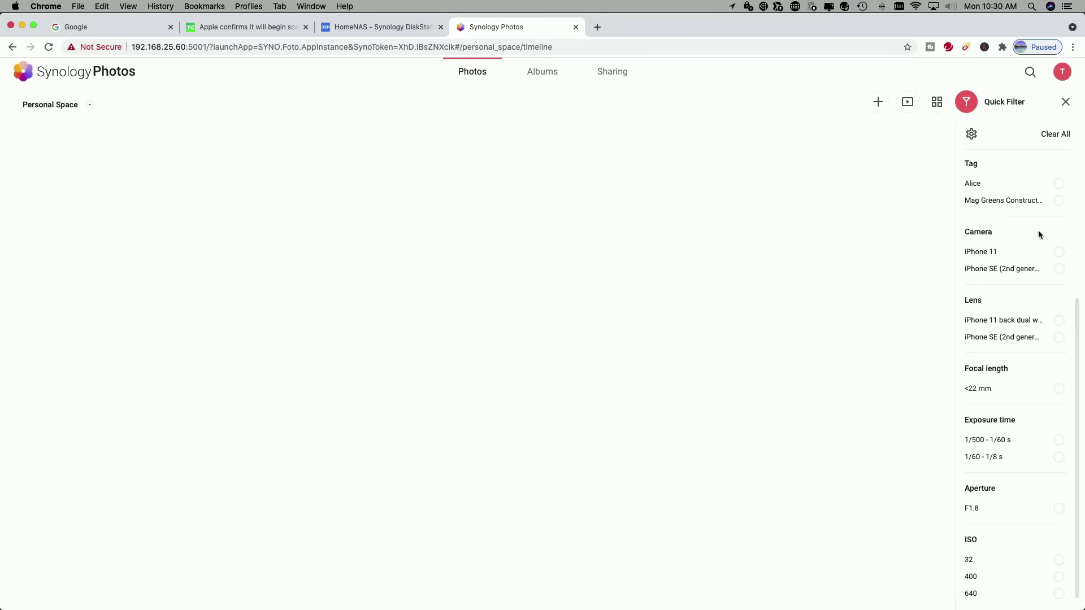
Filter the timeline to photos taken with the Canon EOS Rebel SL2 camera, and remove that filter
{"action": "scroll", "coordinate": [1021, 312], "scroll_direction": "down", "scroll_amount": 1}
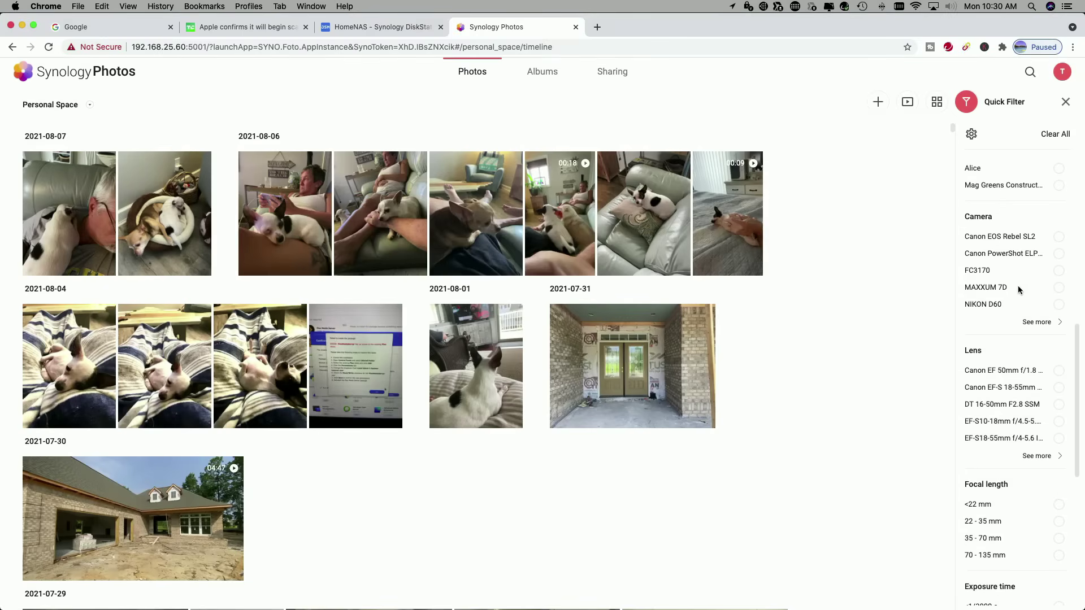
{"action": "left_click", "coordinate": [1060, 238]}
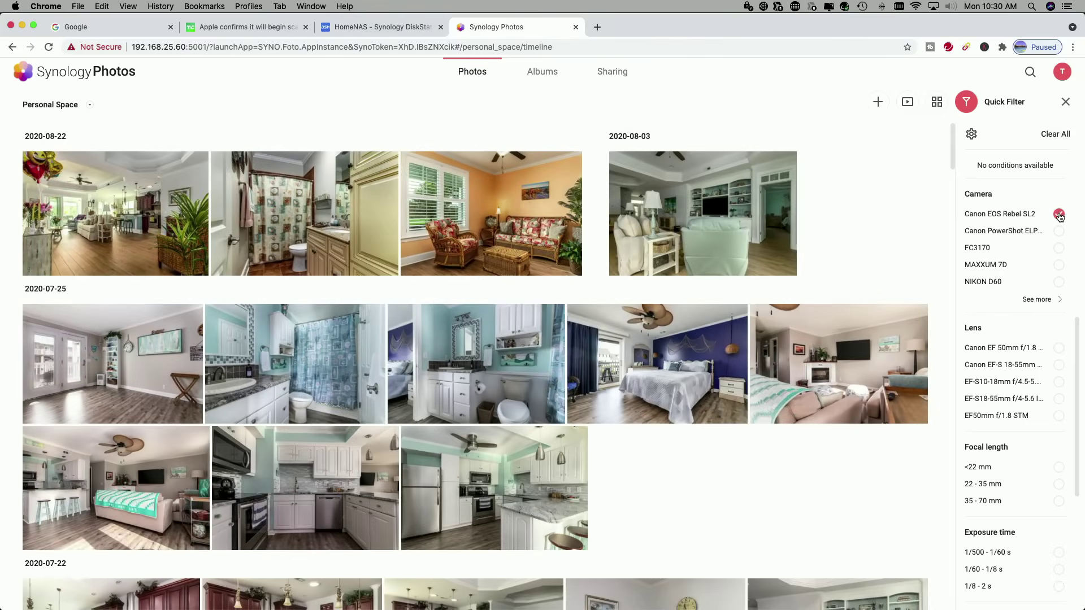
{"action": "left_click", "coordinate": [1059, 216]}
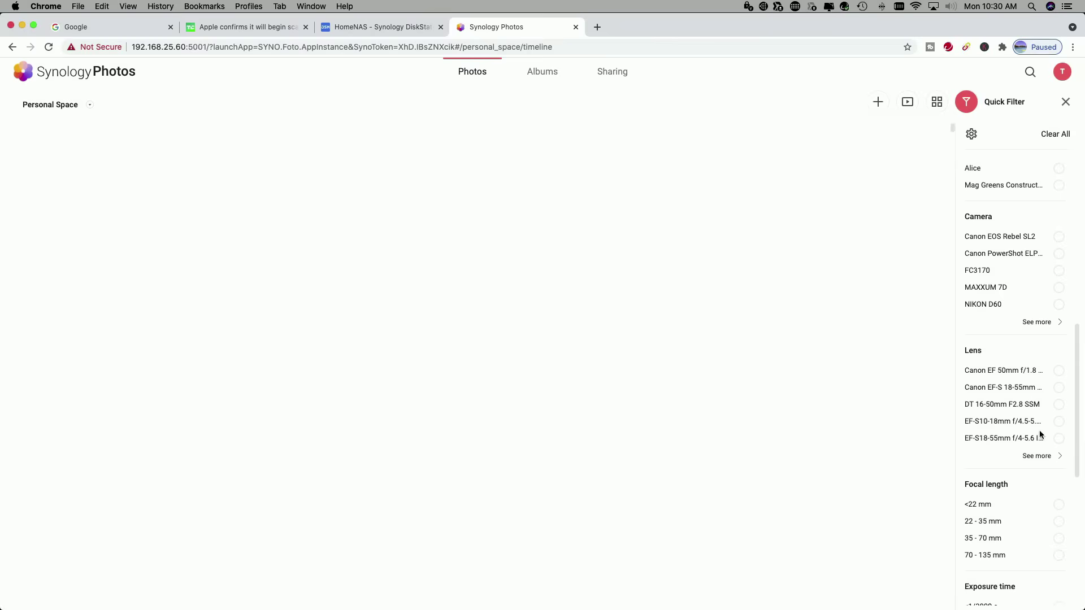
Review the lens, focal length, exposure time and aperture conditions, and filter the timeline to aperture F1.8
{"action": "scroll", "coordinate": [1014, 404], "scroll_direction": "down", "scroll_amount": 2}
{"action": "scroll", "coordinate": [1014, 404], "scroll_direction": "down", "scroll_amount": 4}
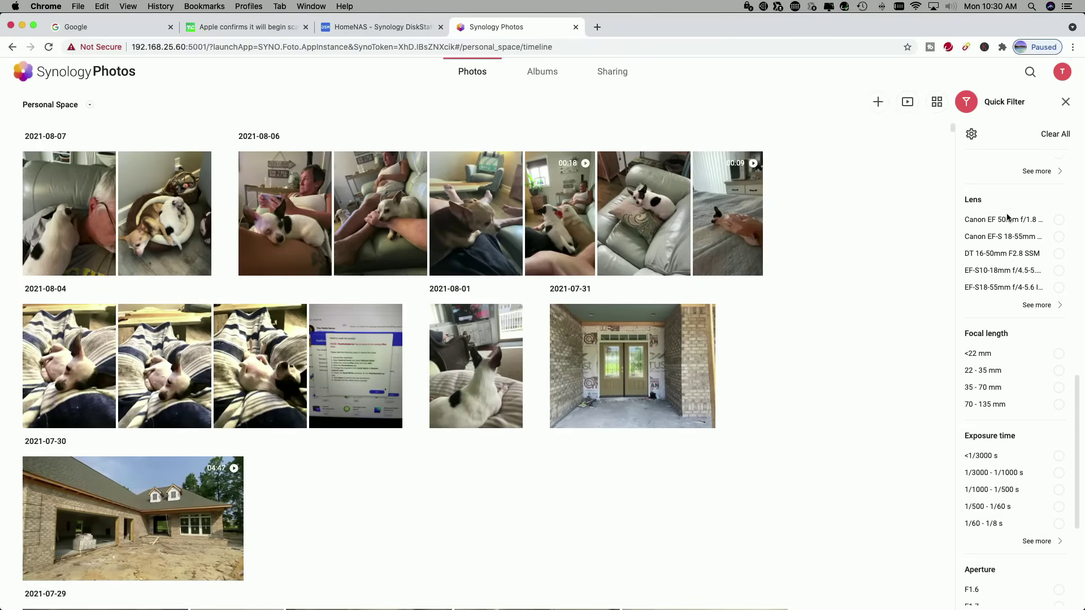
{"action": "scroll", "coordinate": [1016, 374], "scroll_direction": "down", "scroll_amount": 1}
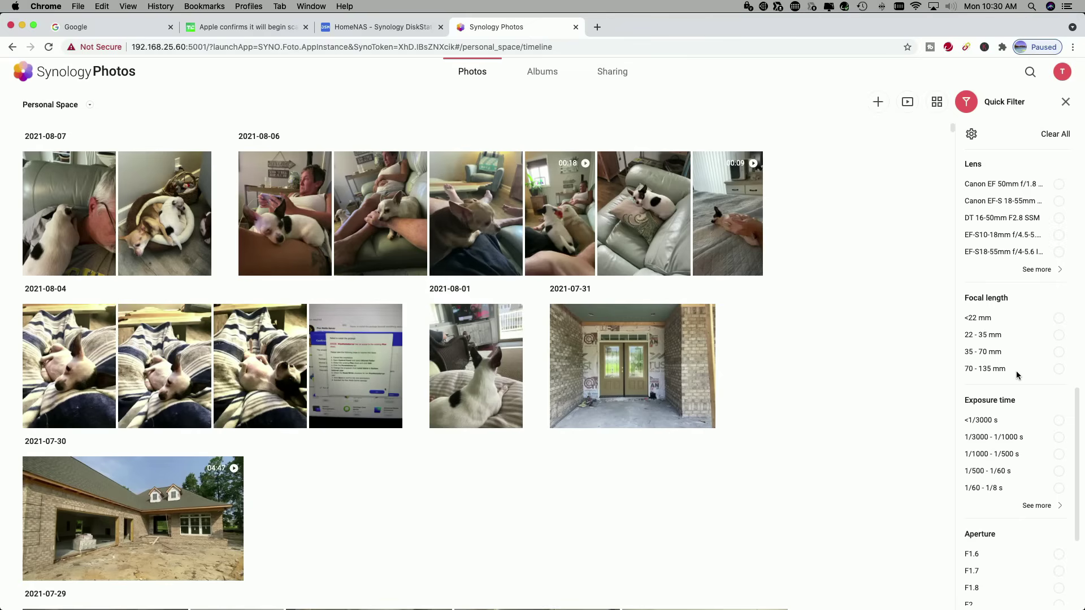
{"action": "scroll", "coordinate": [1016, 370], "scroll_direction": "down", "scroll_amount": 4}
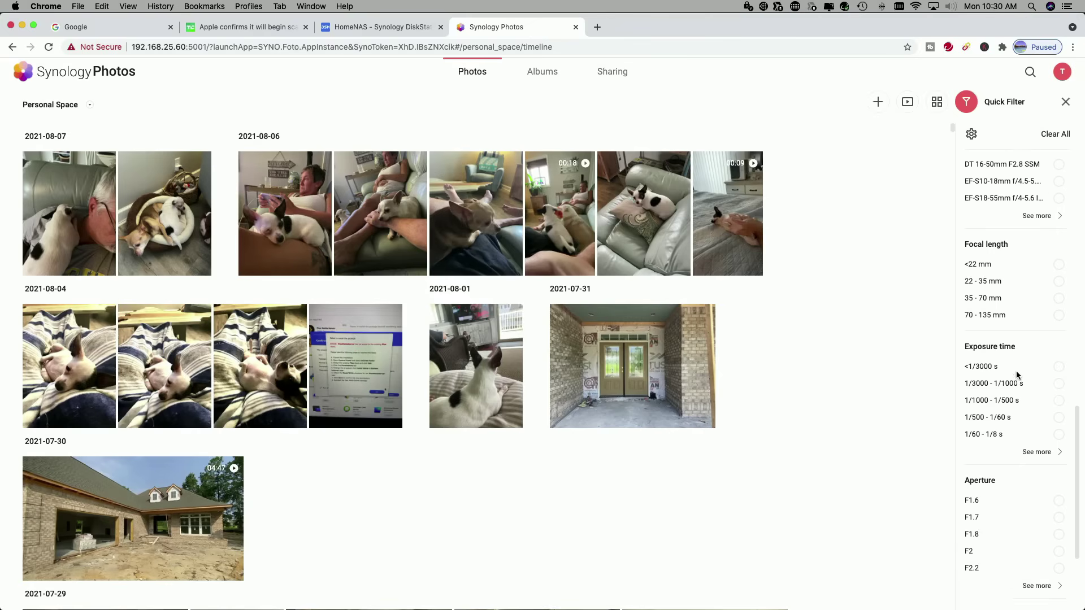
{"action": "scroll", "coordinate": [1016, 371], "scroll_direction": "down", "scroll_amount": 1}
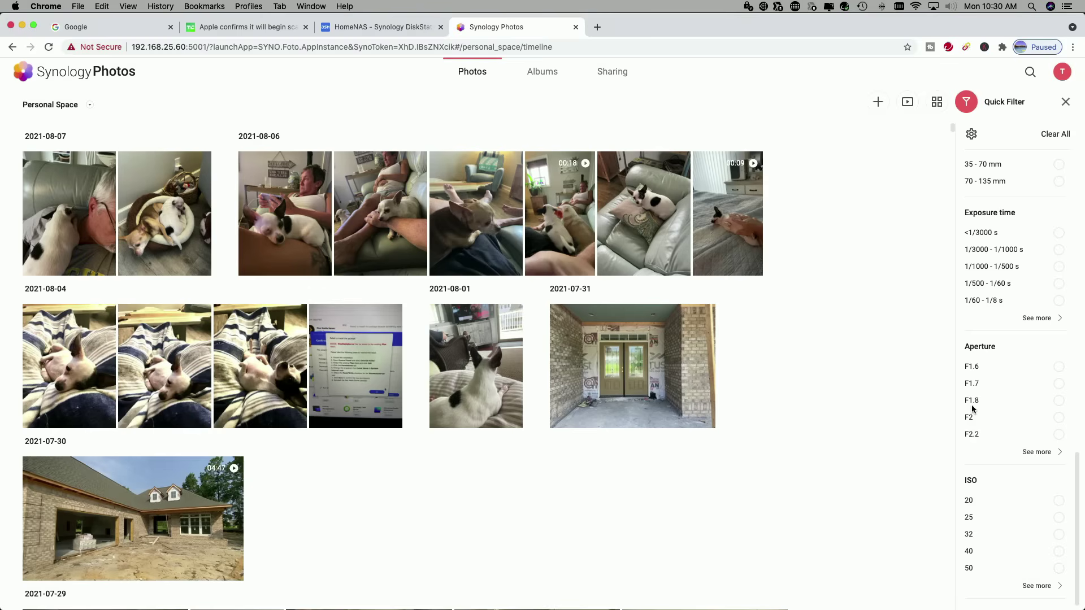
{"action": "left_click", "coordinate": [1059, 402]}
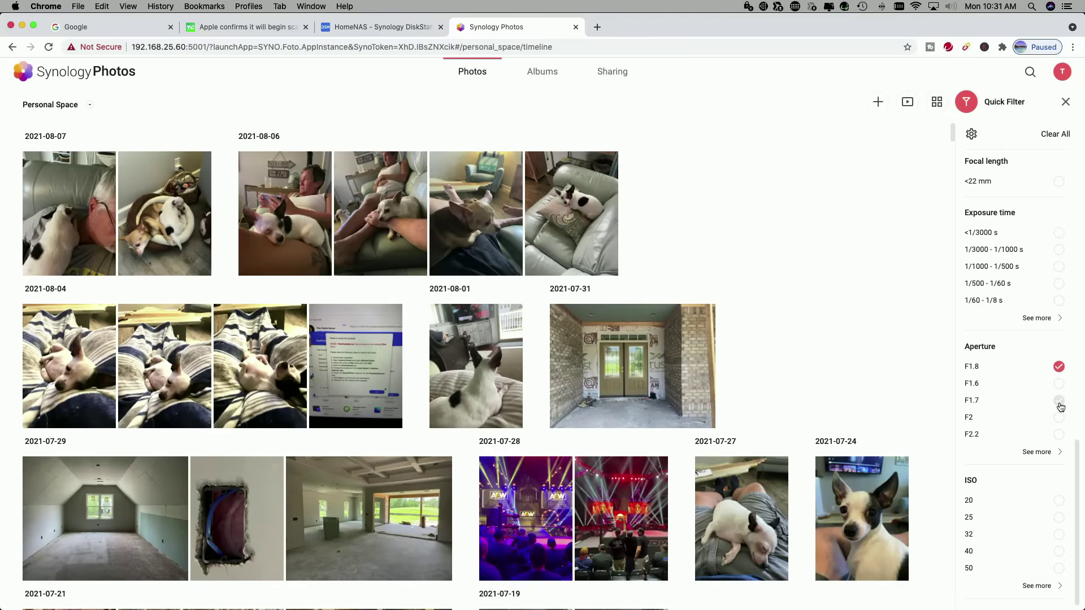
Look through the photos matching the F1.8 aperture filter and clear all filters
{"action": "scroll", "coordinate": [740, 361], "scroll_direction": "down", "scroll_amount": 5}
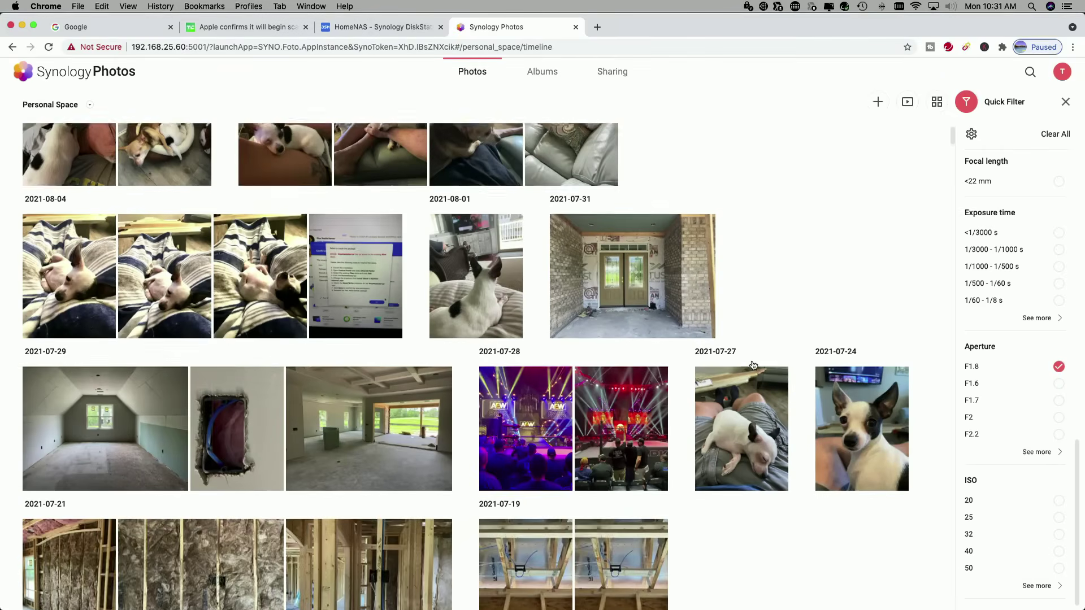
{"action": "scroll", "coordinate": [748, 362], "scroll_direction": "down", "scroll_amount": 5}
{"action": "scroll", "coordinate": [748, 362], "scroll_direction": "up", "scroll_amount": 10}
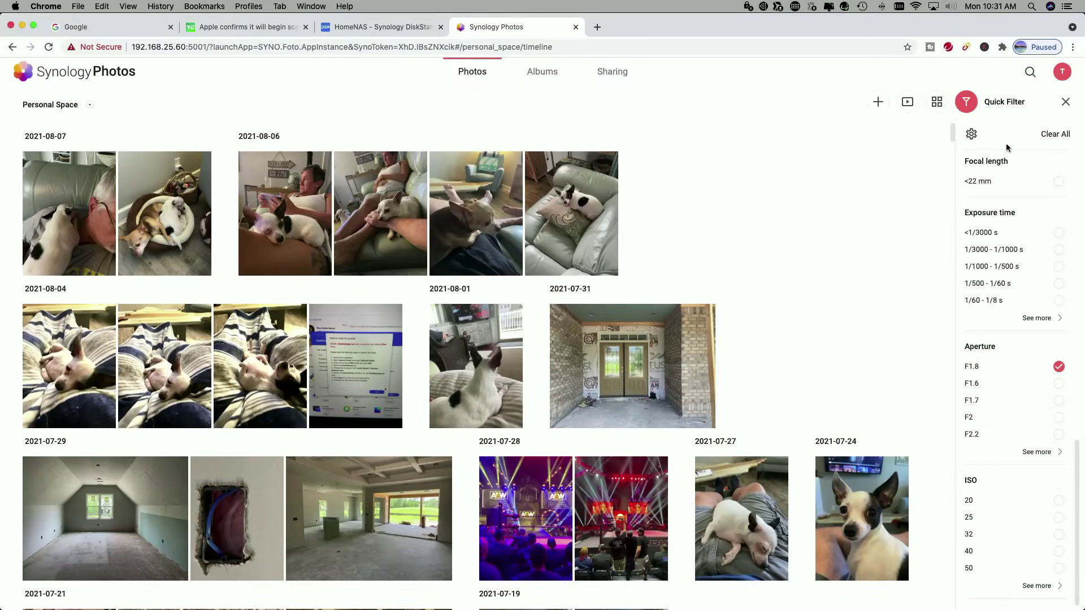
{"action": "left_click", "coordinate": [1055, 134]}
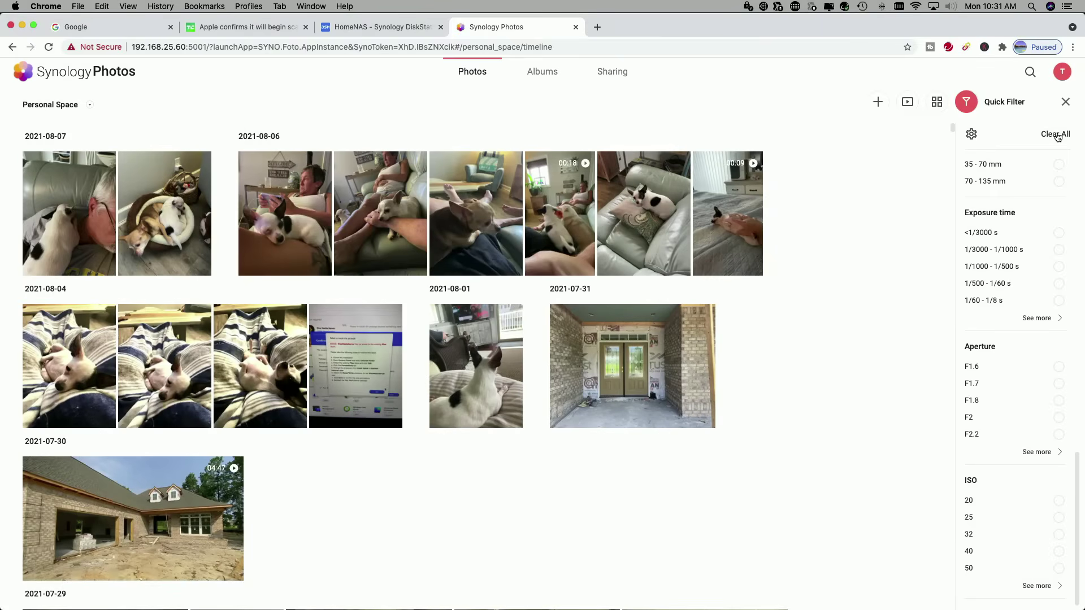